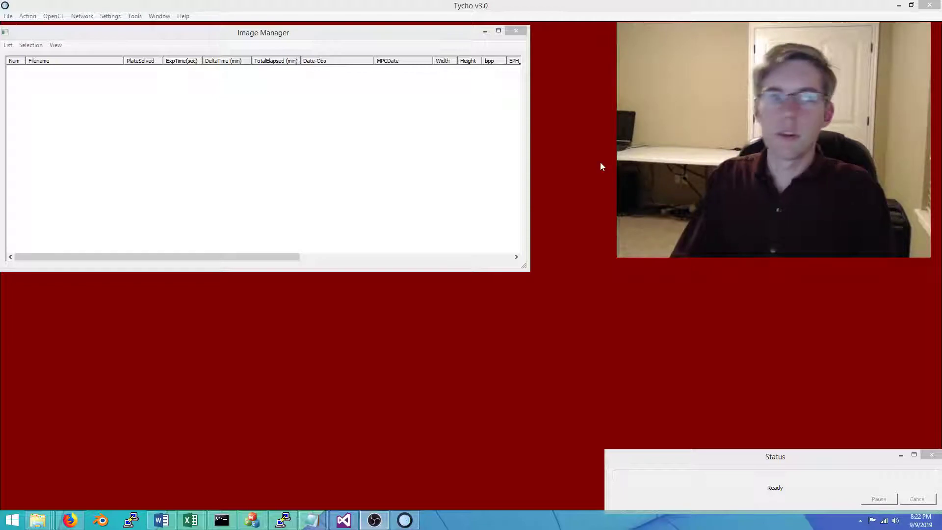
Step: Add all the 2019 CS r1 FITS frames to the image list and widen the Filename column
click(9, 45)
click(34, 56)
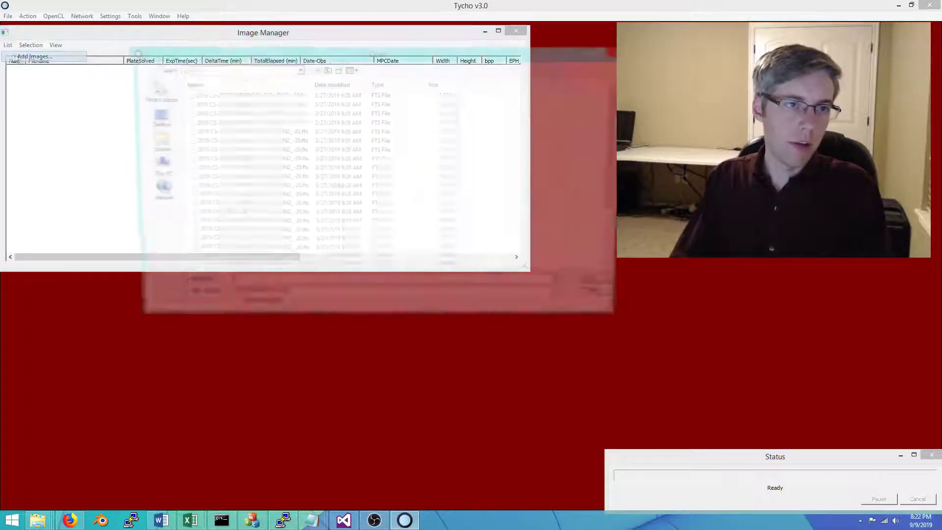
click(289, 132)
key(ctrl+a)
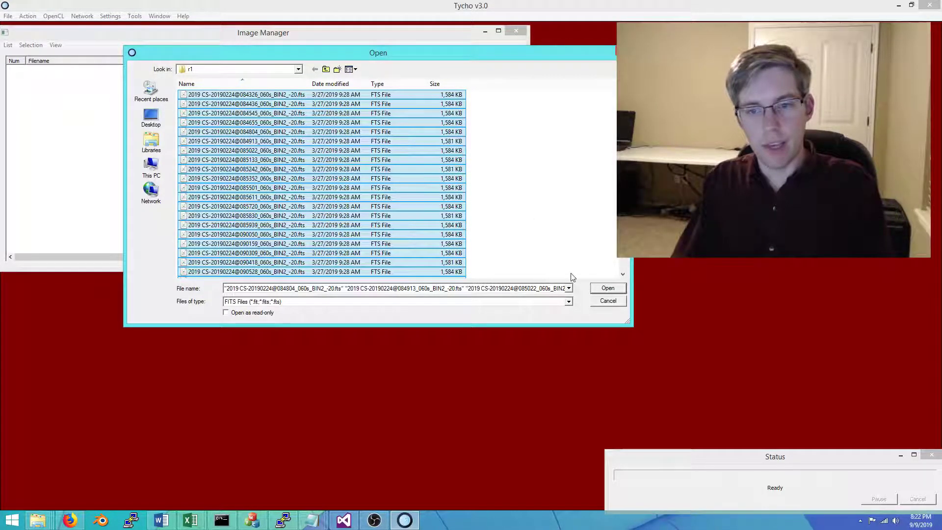
click(606, 289)
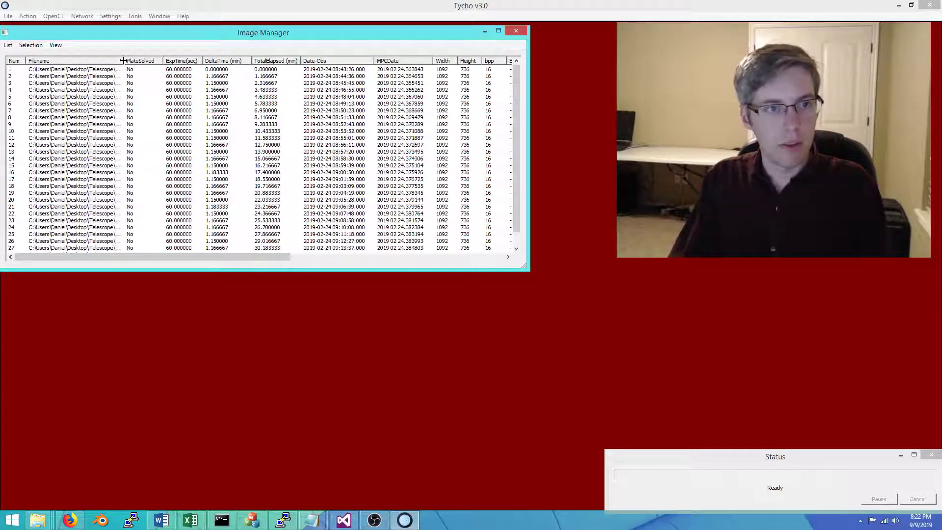
drag(162, 60, 192, 61)
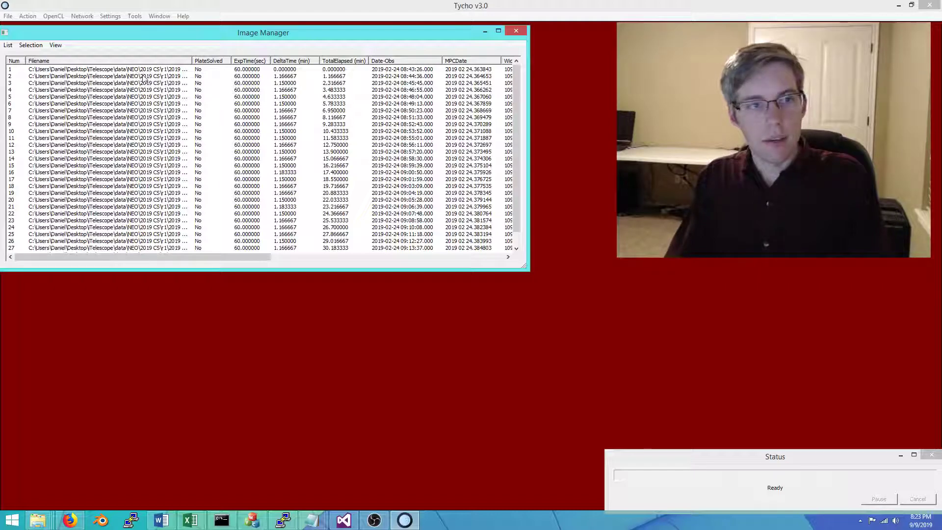
click(27, 16)
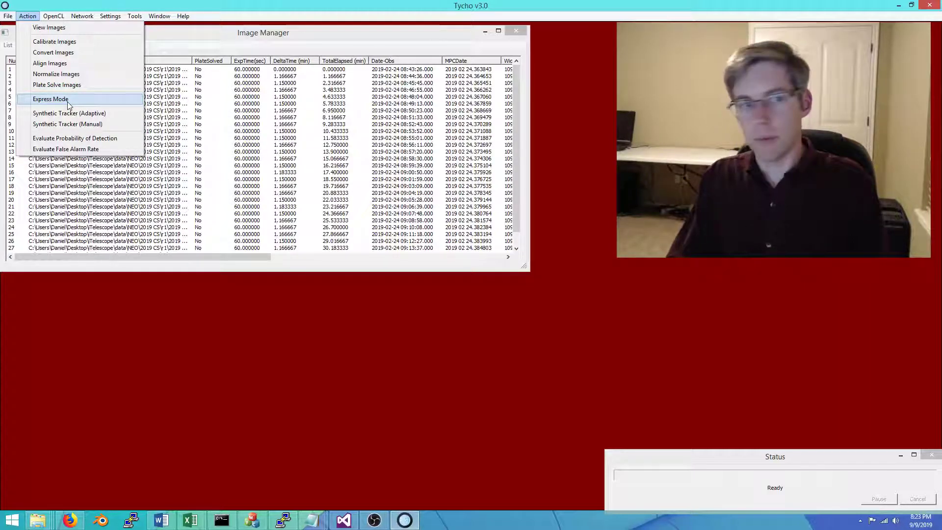
Step: In Express Mode, verify calibration uses a pseudo flat, window width 41 and background level 5000
click(69, 103)
drag(121, 32, 187, 193)
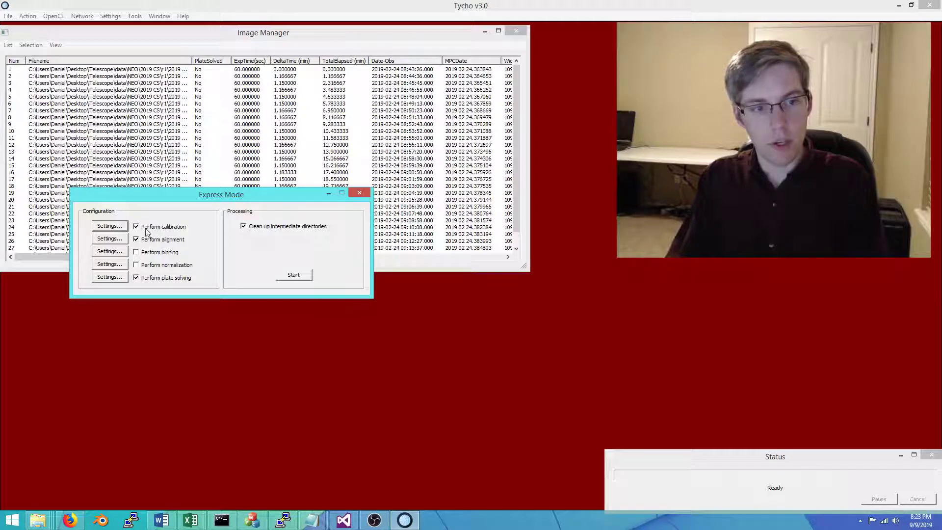
click(113, 229)
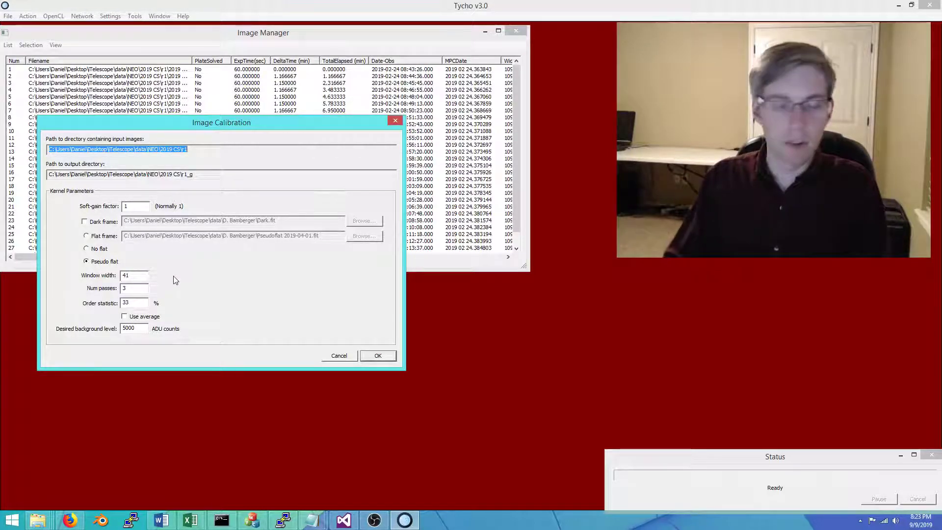
click(130, 330)
double_click(130, 330)
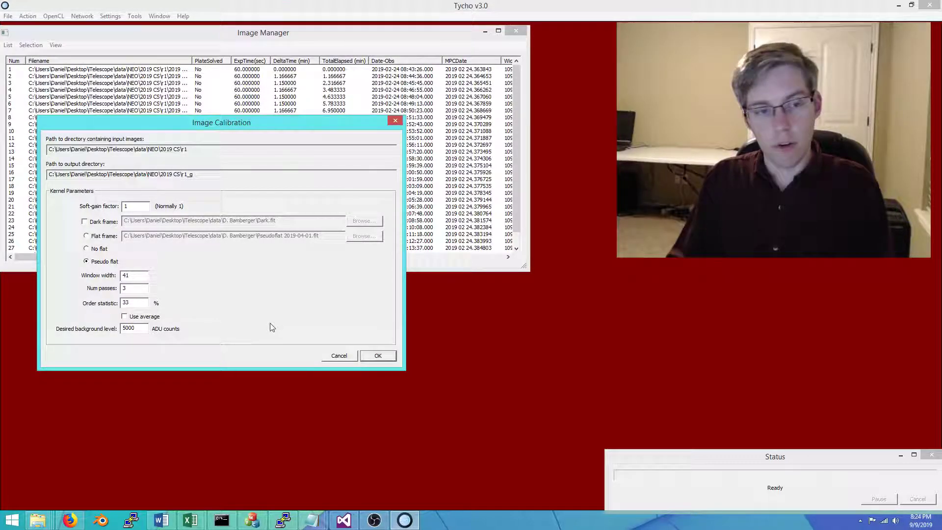
double_click(129, 328)
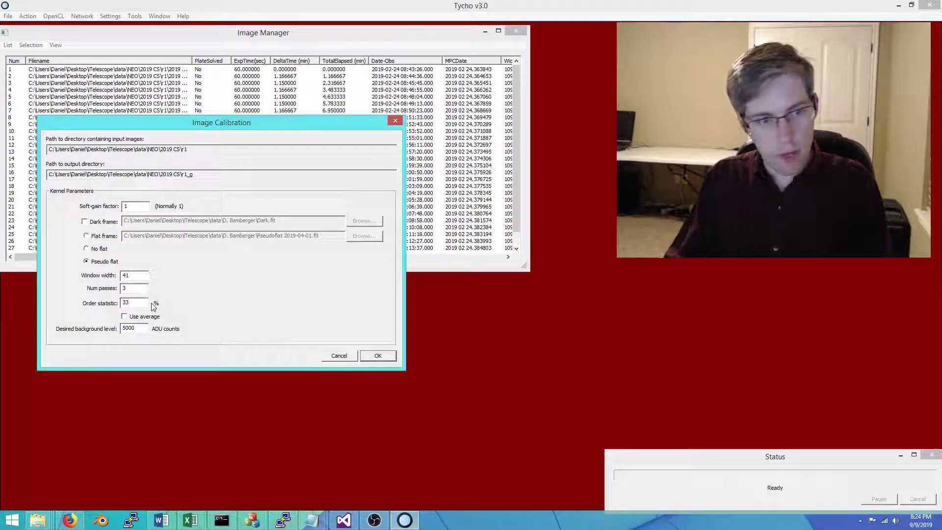
click(123, 289)
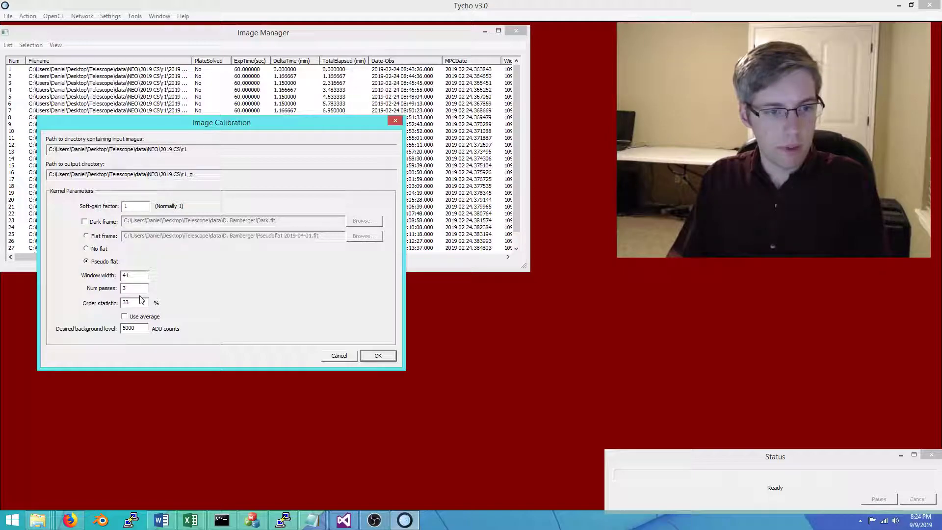
click(392, 358)
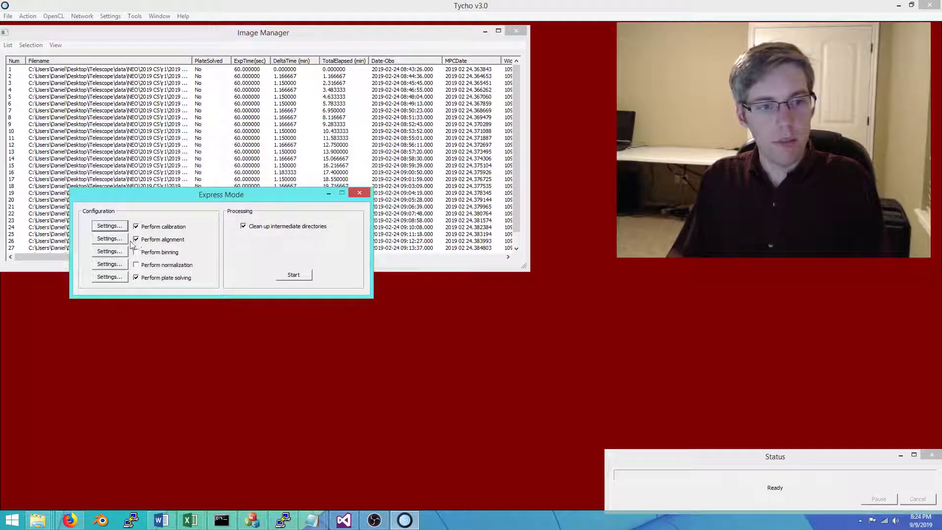
click(112, 239)
Step: Accept the alignment settings with PixInsight as aligner and output to the r1_a folder
drag(201, 187, 182, 194)
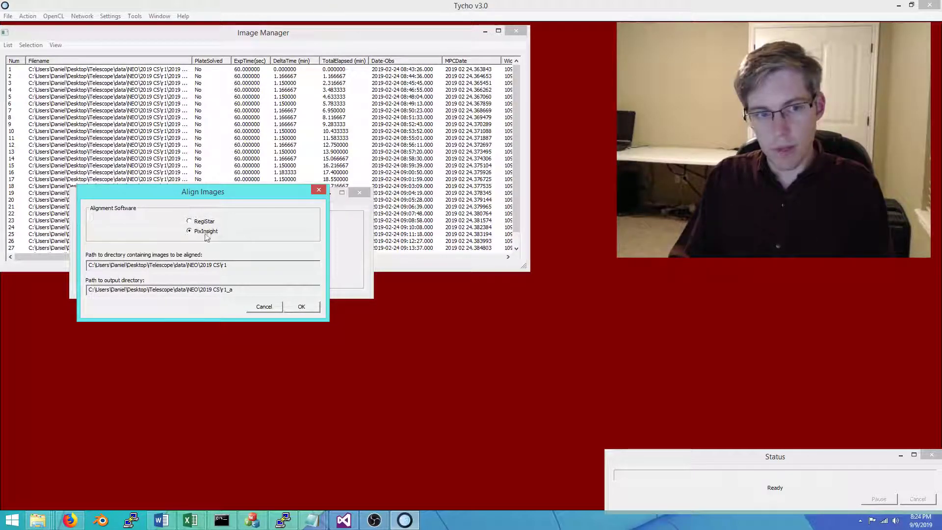
click(317, 306)
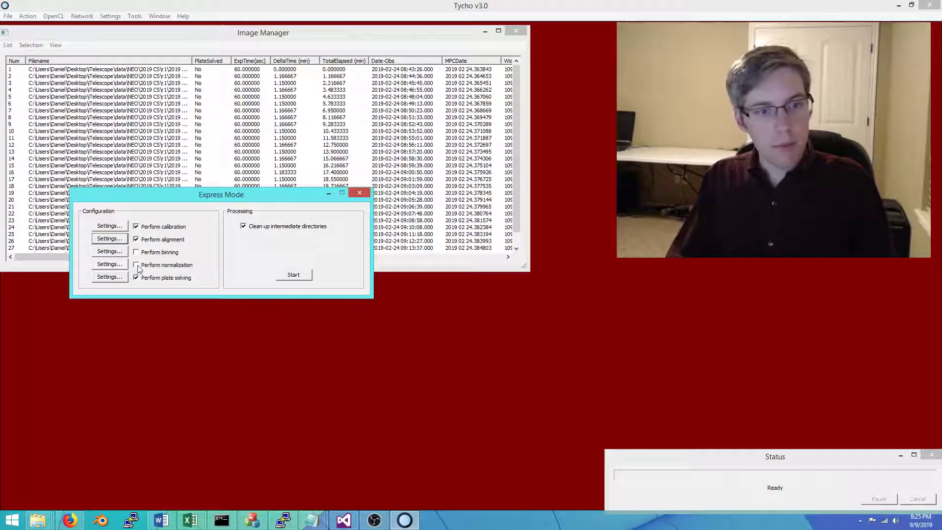
click(108, 228)
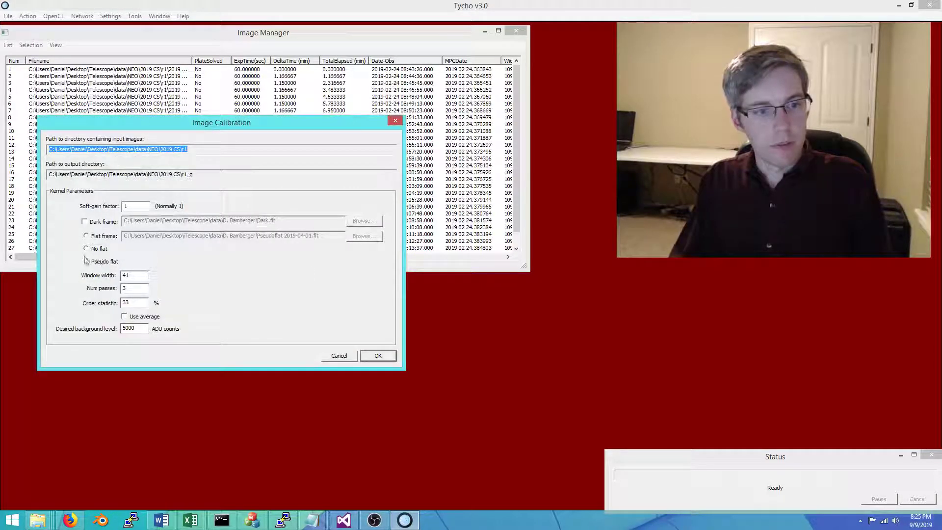
click(337, 354)
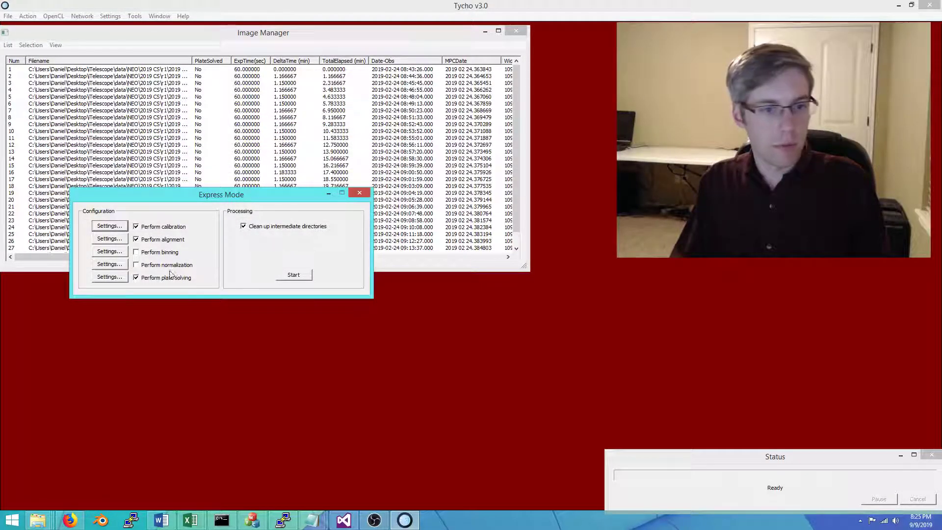
click(122, 280)
drag(206, 143, 179, 131)
click(263, 160)
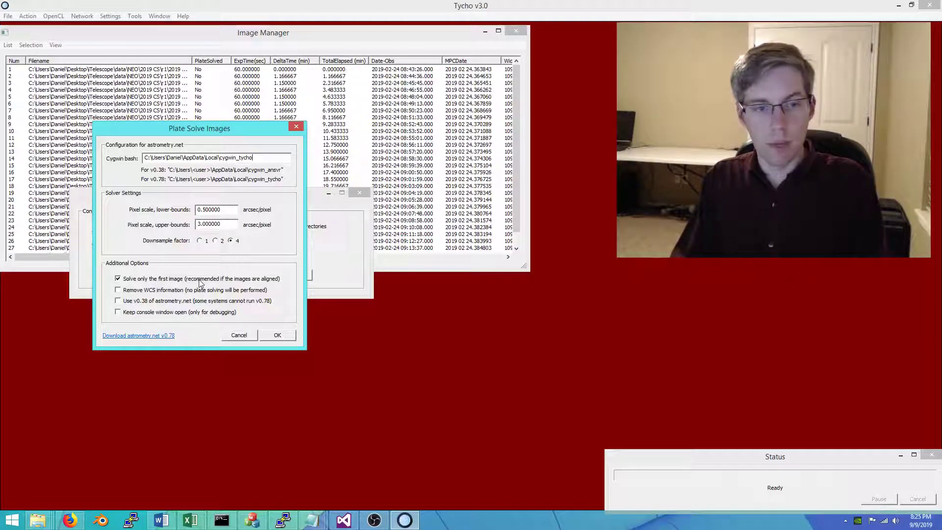
click(238, 334)
Step: Start Express Mode on all 29 images and wait for the log to report it finished
drag(255, 200, 245, 187)
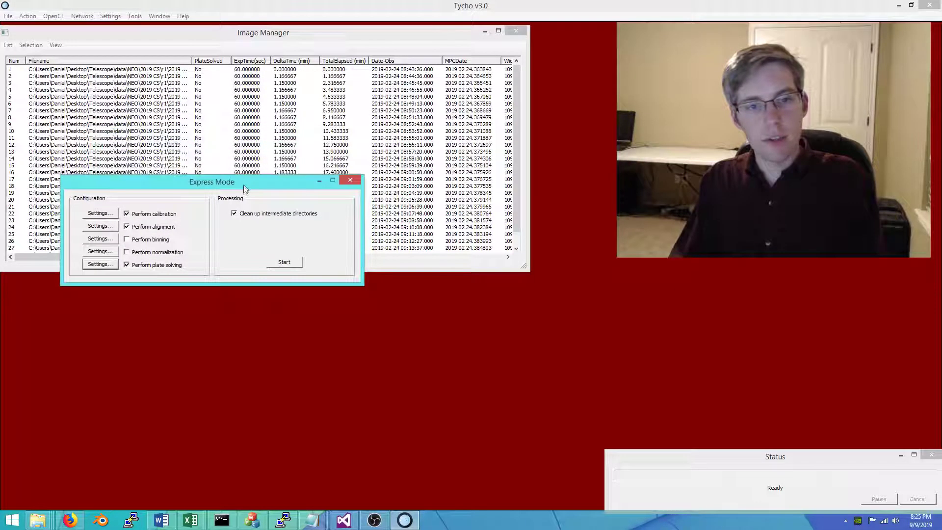
click(285, 265)
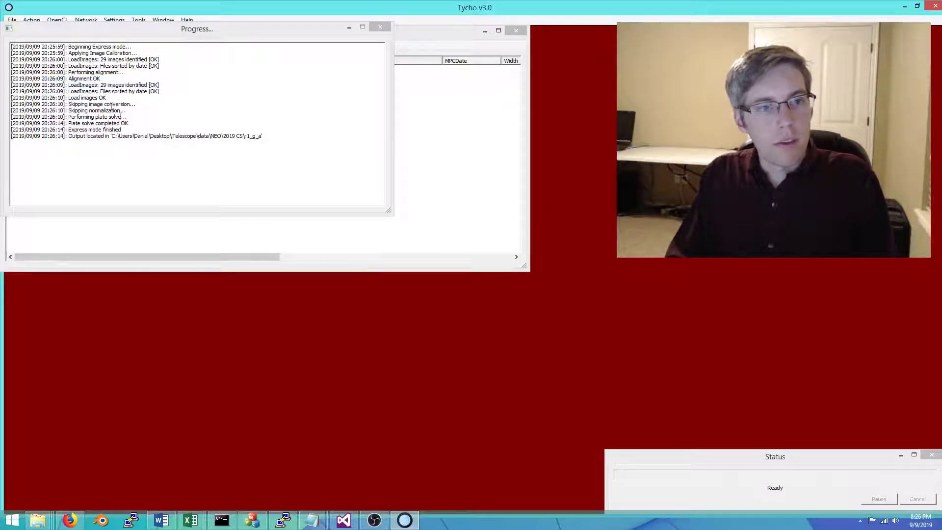
click(230, 135)
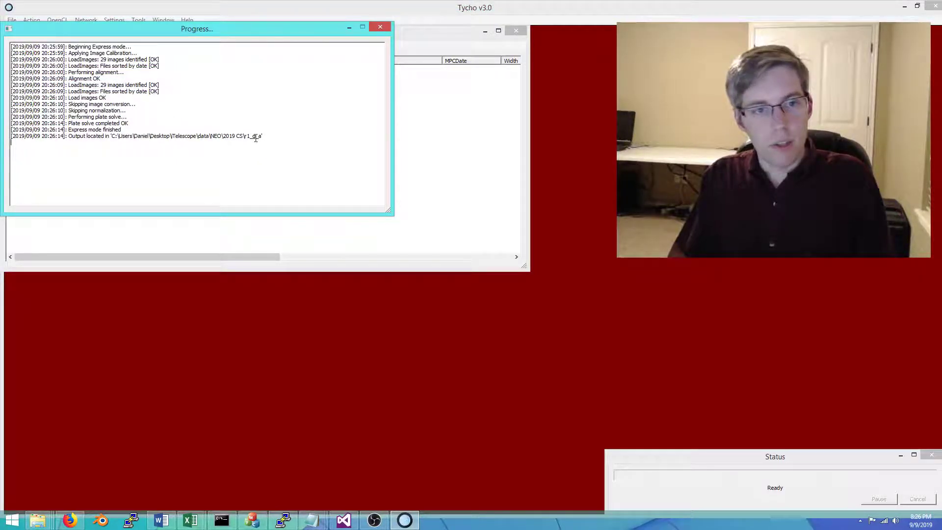
drag(102, 33, 238, 170)
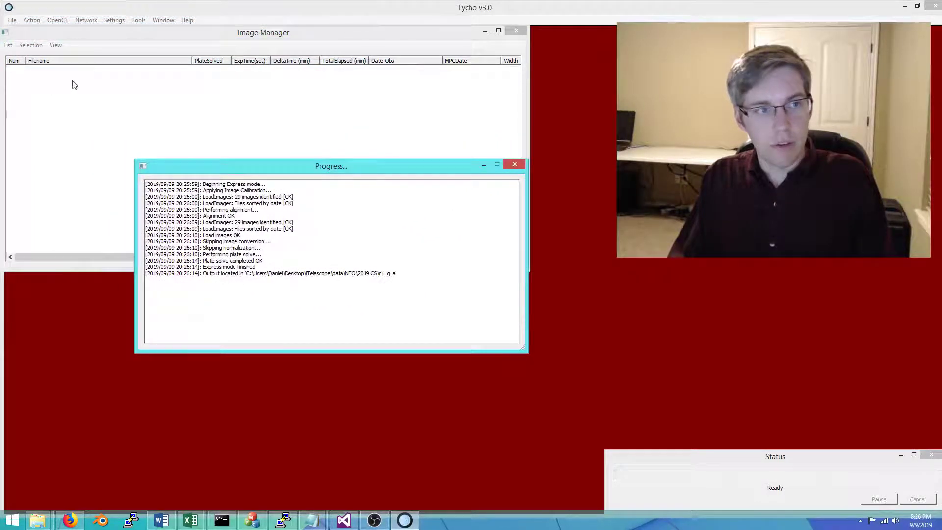
click(8, 45)
Step: Add all processed frames from the r1_g_a folder to the image list
click(34, 56)
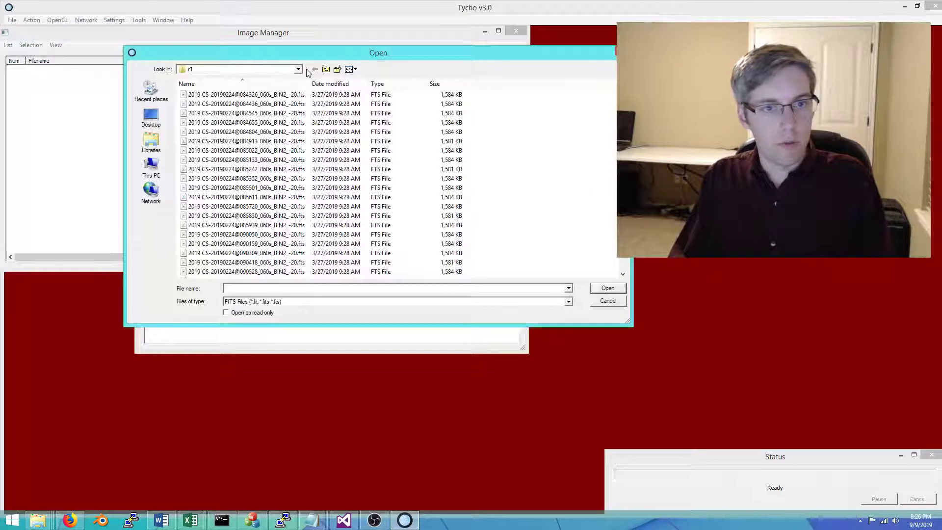
click(325, 70)
click(206, 110)
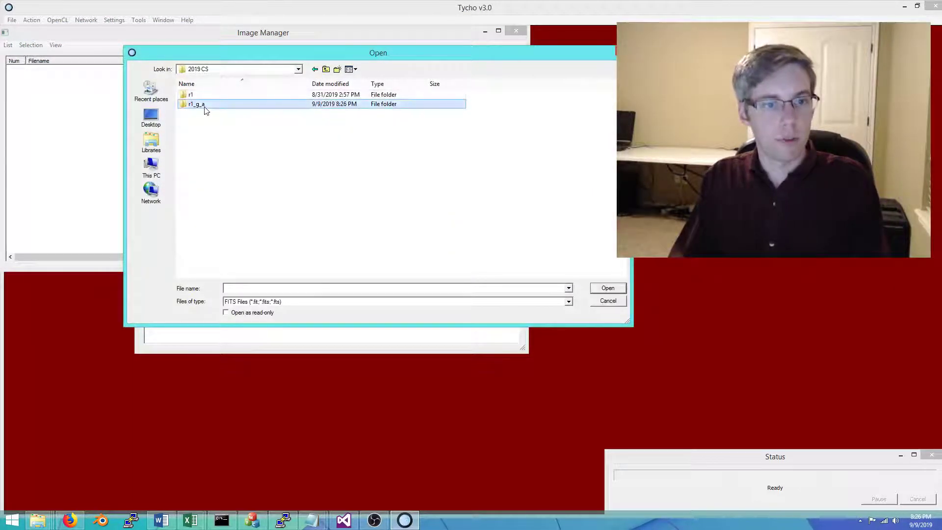
double_click(216, 107)
click(216, 122)
key(ctrl+a)
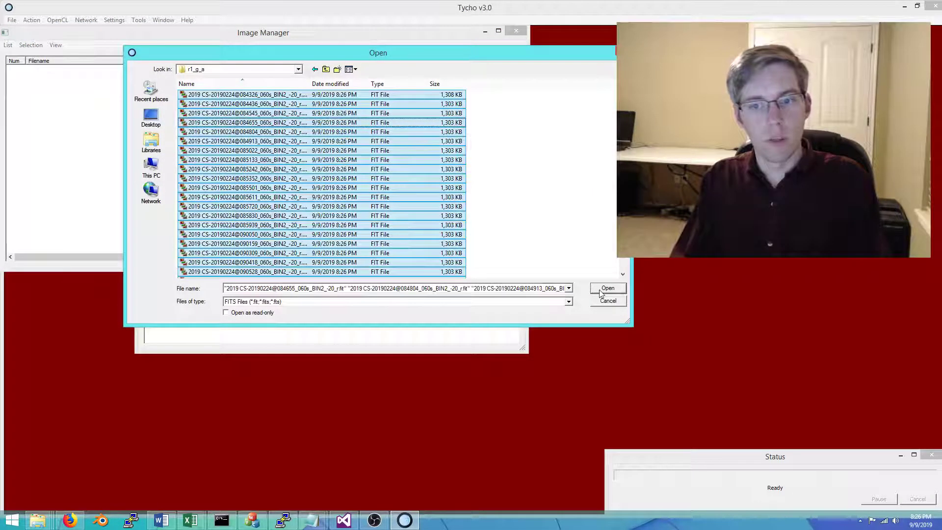
click(607, 288)
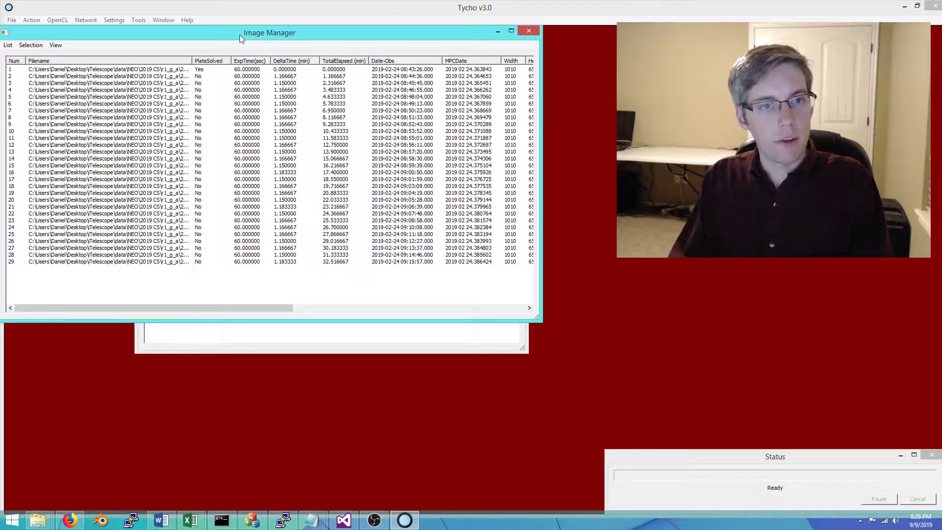
Step: View the images in the Image Viewer, zooming out to 0.5x and back to 1x
drag(240, 38, 246, 53)
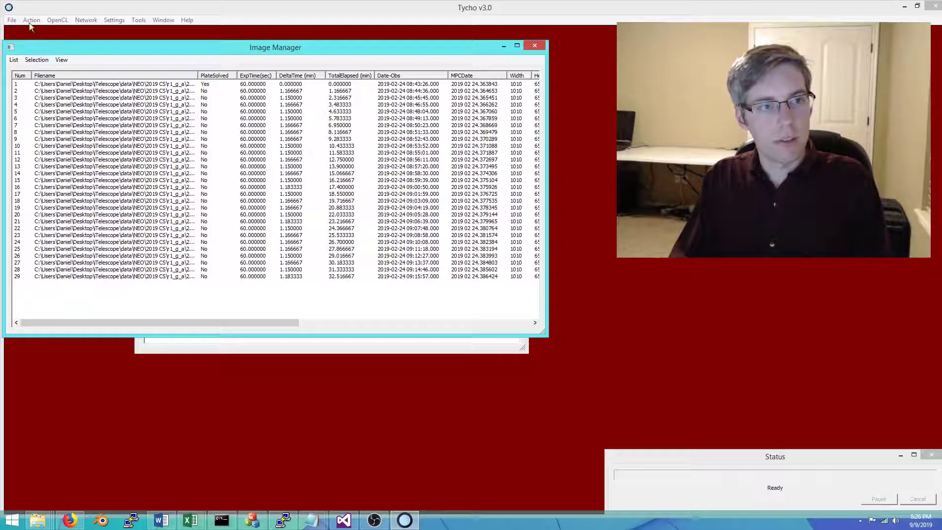
click(31, 20)
click(49, 30)
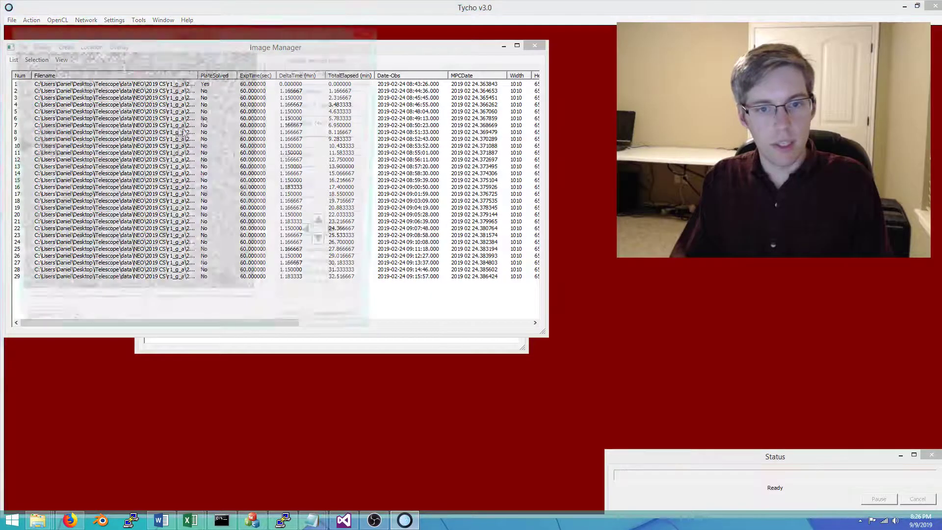
drag(267, 36, 336, 72)
drag(409, 175, 383, 175)
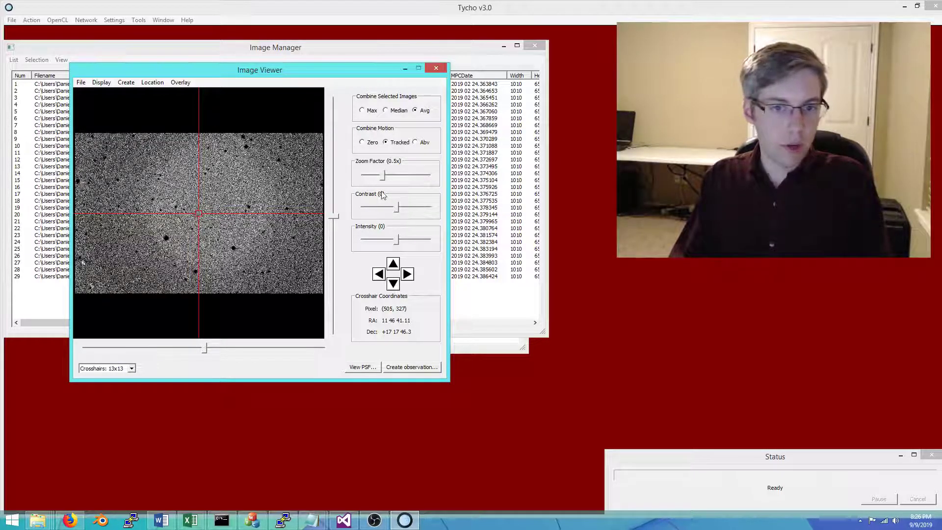
drag(381, 178, 375, 177)
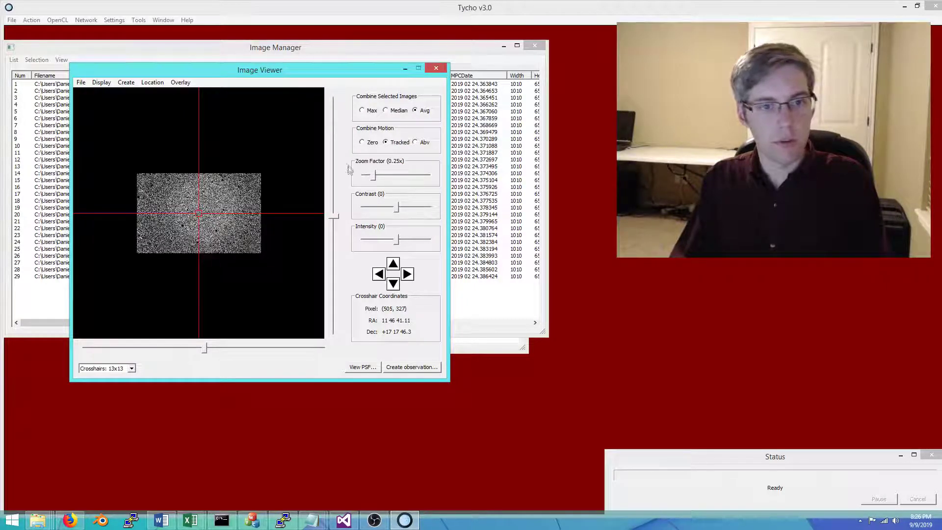
drag(379, 176, 394, 180)
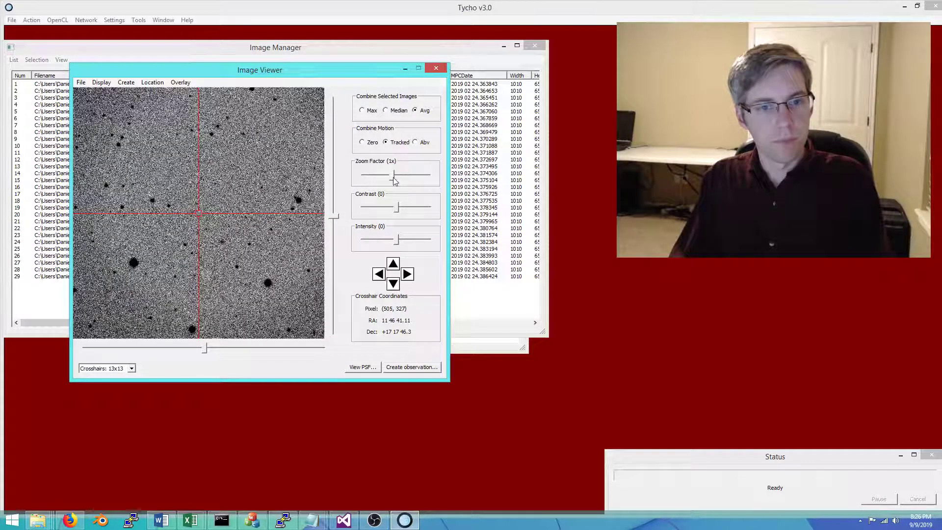
click(13, 59)
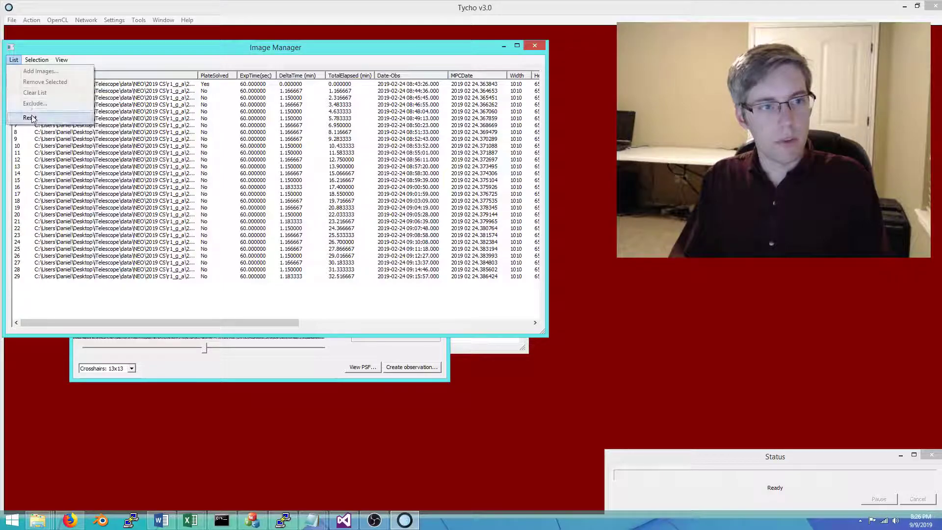
Step: Clear the image list and load all frames from the r1 folder
click(13, 59)
click(14, 60)
click(34, 92)
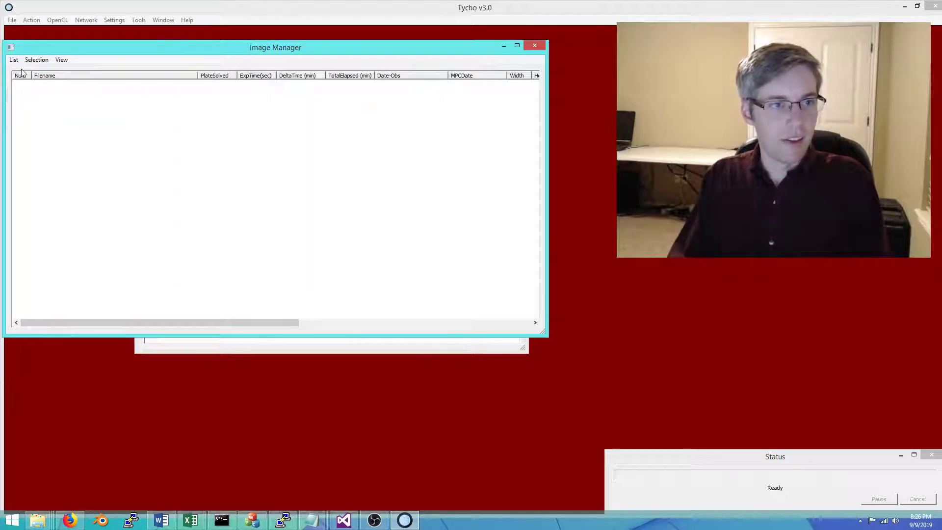
click(14, 60)
click(40, 71)
click(338, 109)
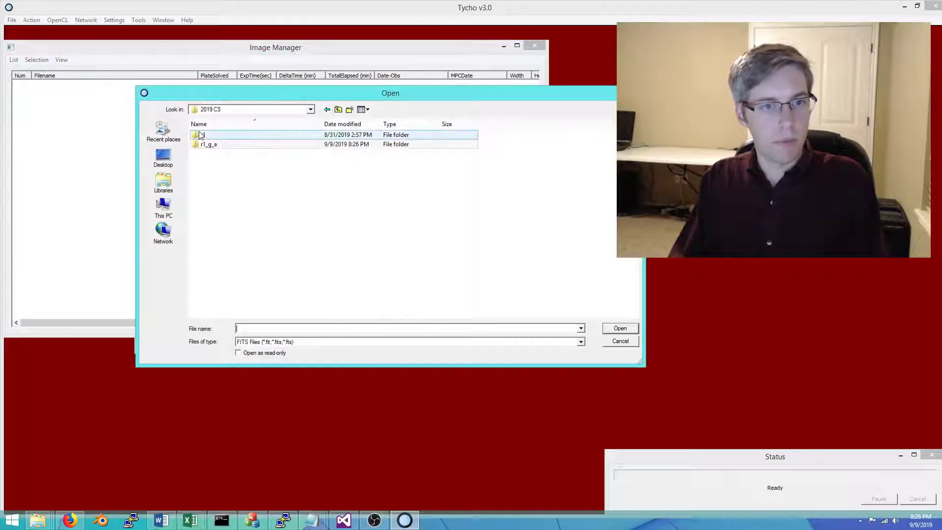
double_click(208, 134)
click(258, 153)
key(ctrl+a)
key(Return)
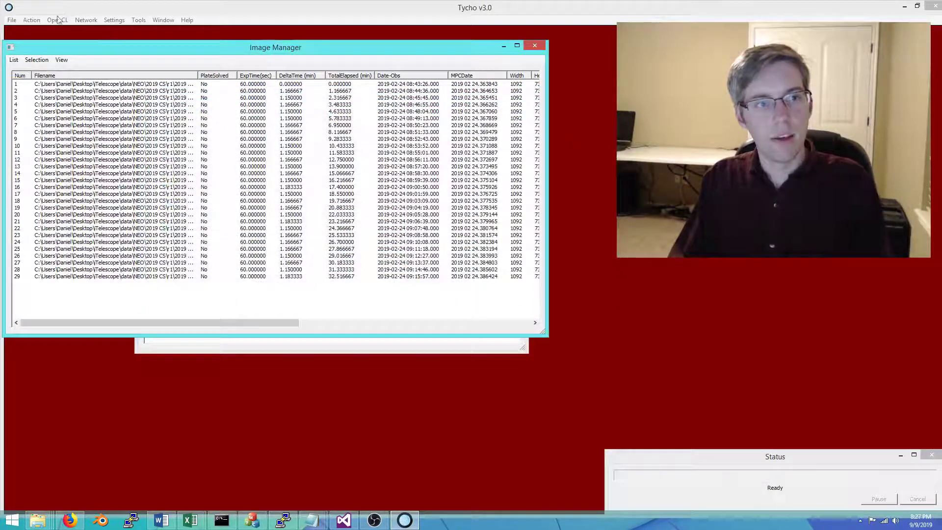
Step: View the loaded r1 images at 0.5x zoom, then close the viewer
click(31, 20)
click(54, 31)
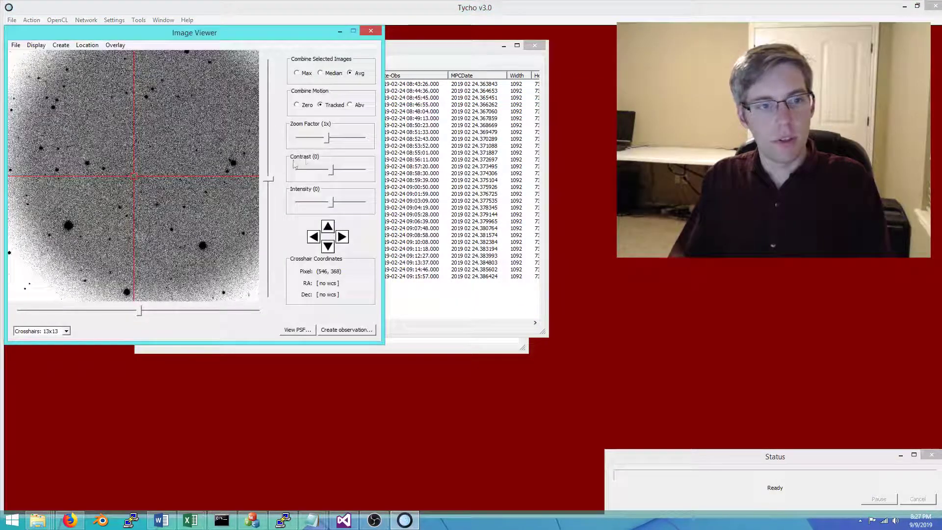
drag(328, 139, 317, 139)
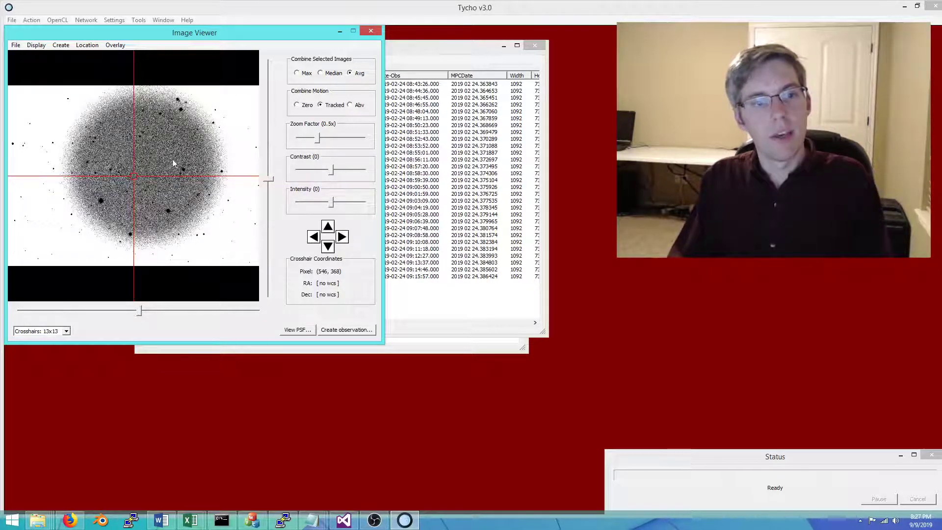
click(370, 30)
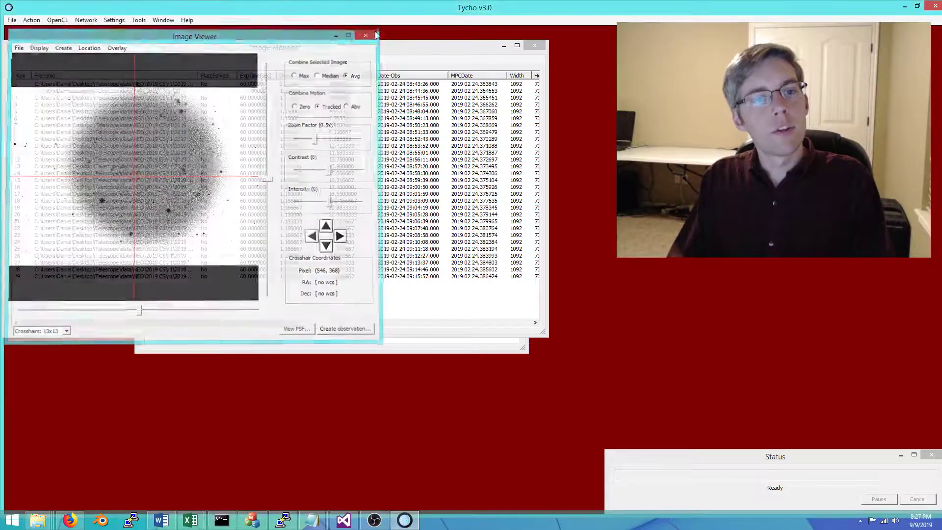
Step: Clear the image list again
click(13, 59)
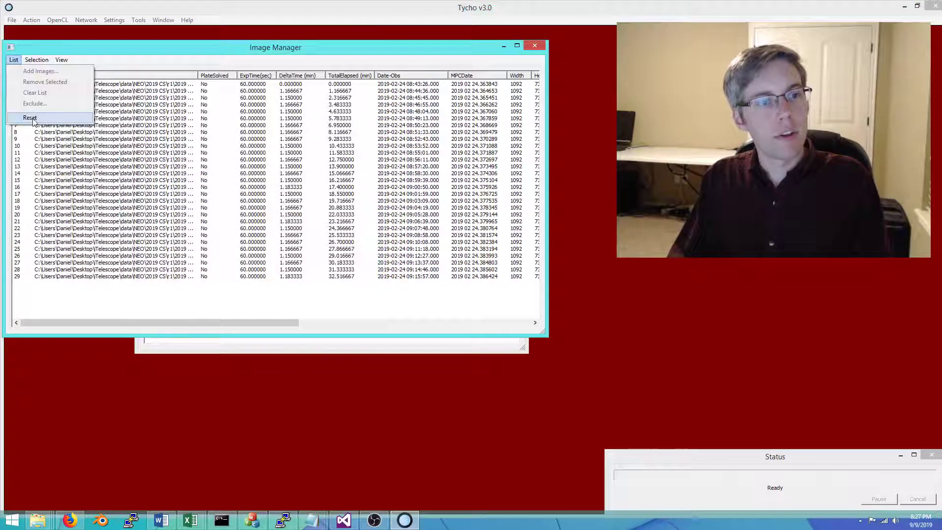
click(31, 116)
click(36, 59)
click(13, 60)
click(31, 93)
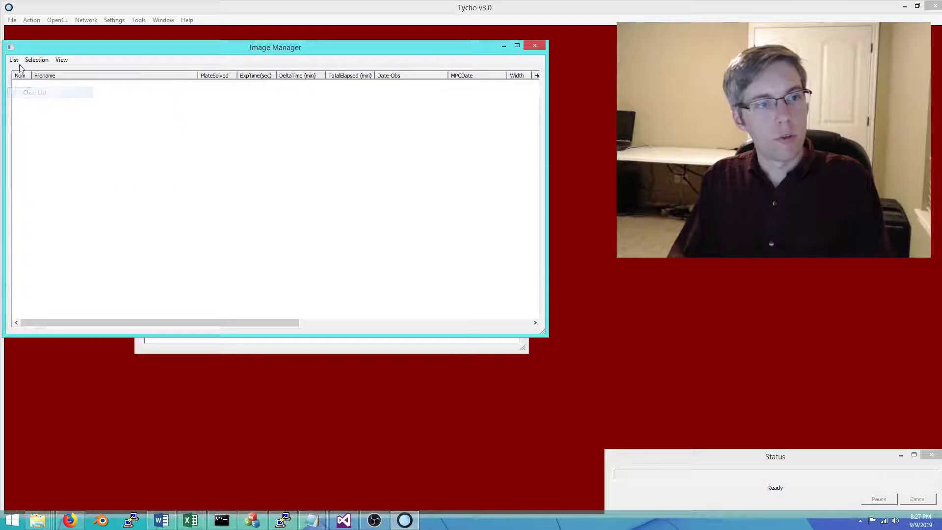
Step: Load all 29 frames from the r1_g_a folder into the image list
click(14, 59)
click(29, 72)
click(337, 109)
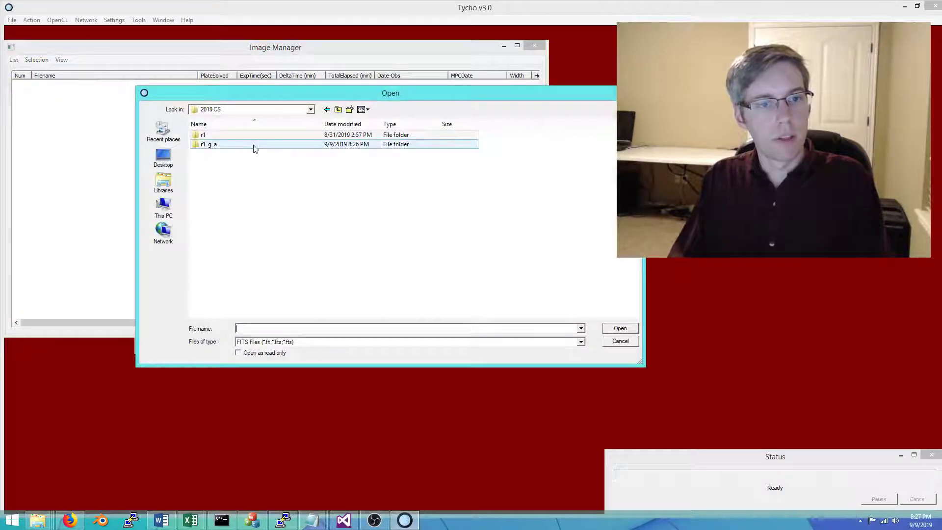
double_click(252, 144)
click(255, 153)
key(ctrl+a)
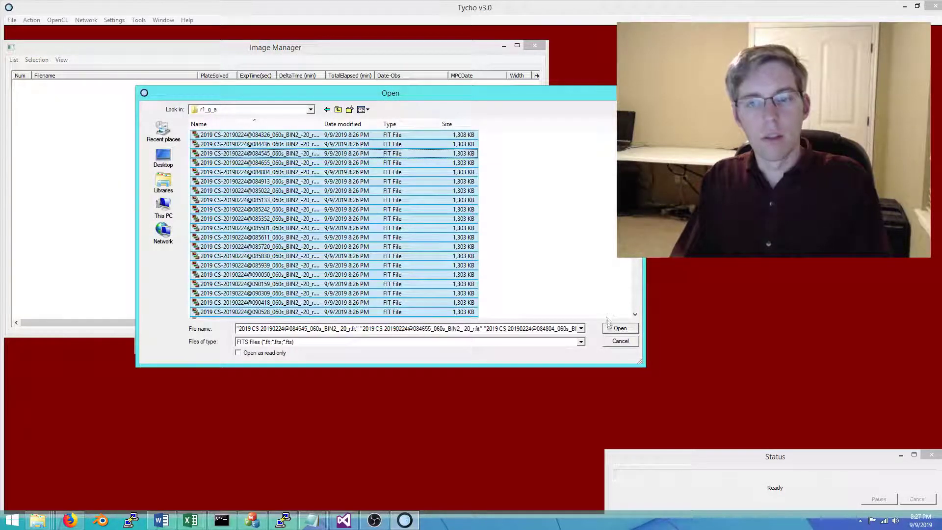
click(620, 328)
drag(167, 54, 190, 58)
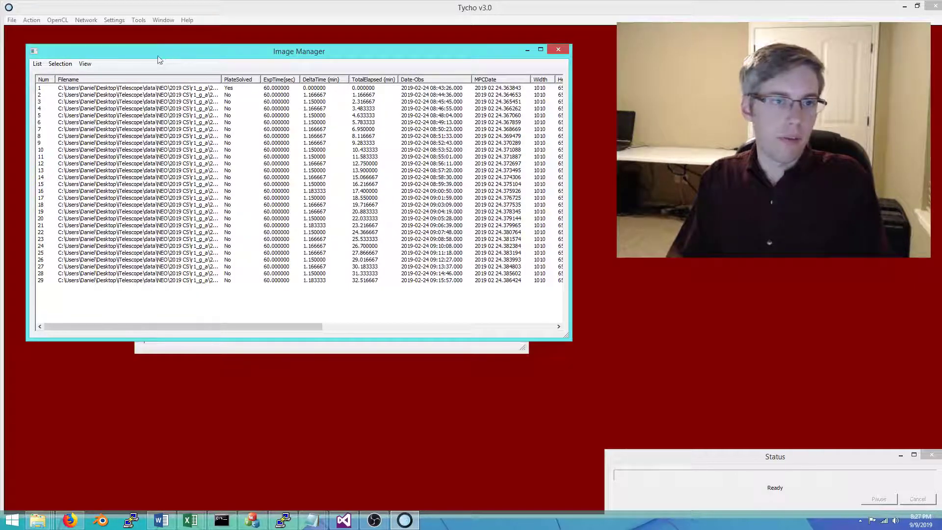
drag(159, 59, 142, 53)
Step: Download the confirmed observations of 2019 CS via Tools > Download Observations
click(140, 19)
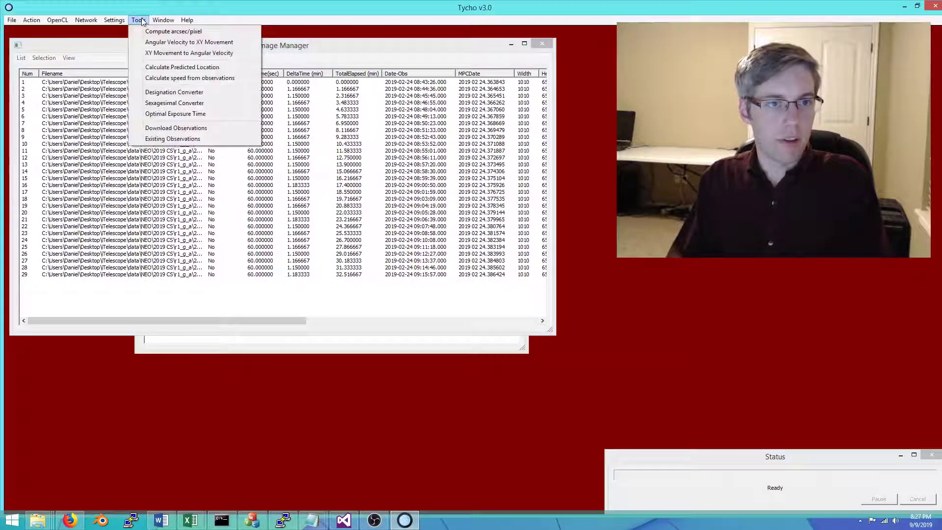
click(190, 128)
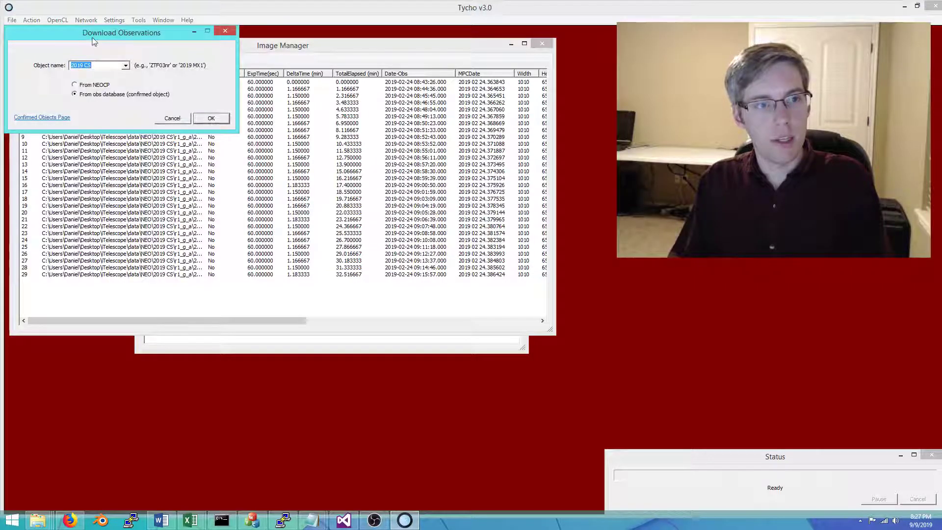
drag(92, 37, 323, 215)
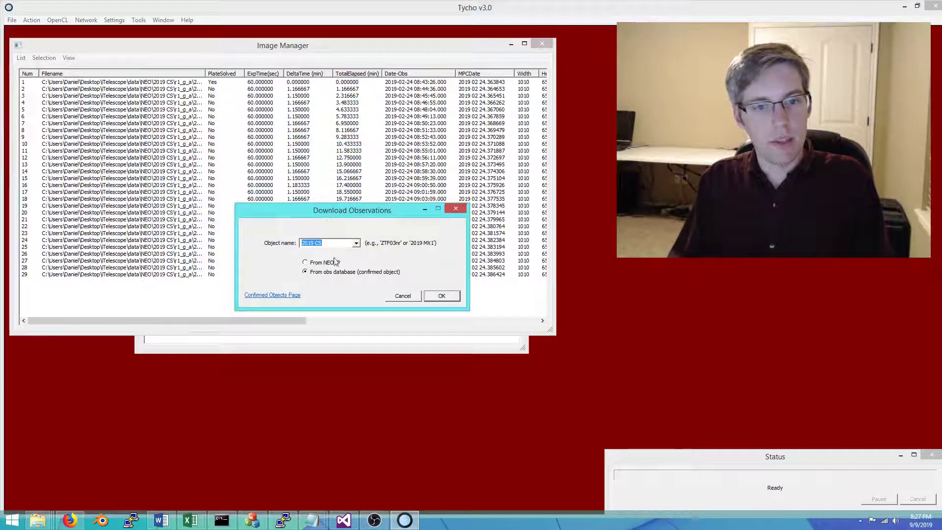
click(441, 295)
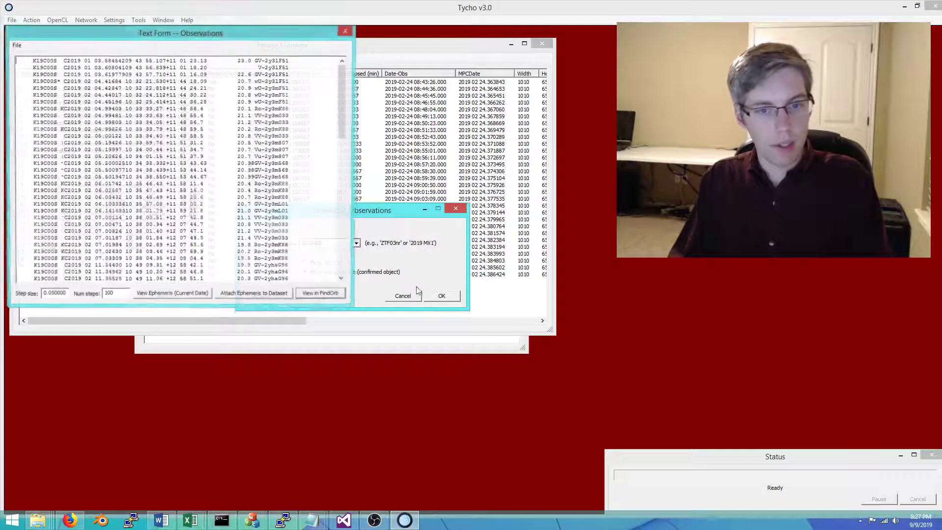
Step: Delete the observation lines from 2019 02 24 onward and fit an orbit in Find_Orb
drag(340, 105, 347, 252)
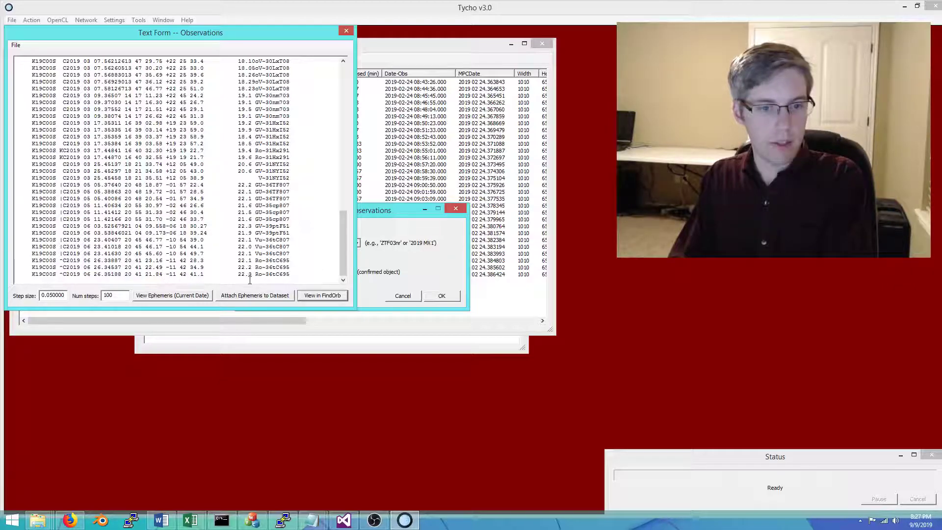
drag(250, 280, 1, 232)
scroll(171, 244, up, 15)
scroll(172, 244, up, 5)
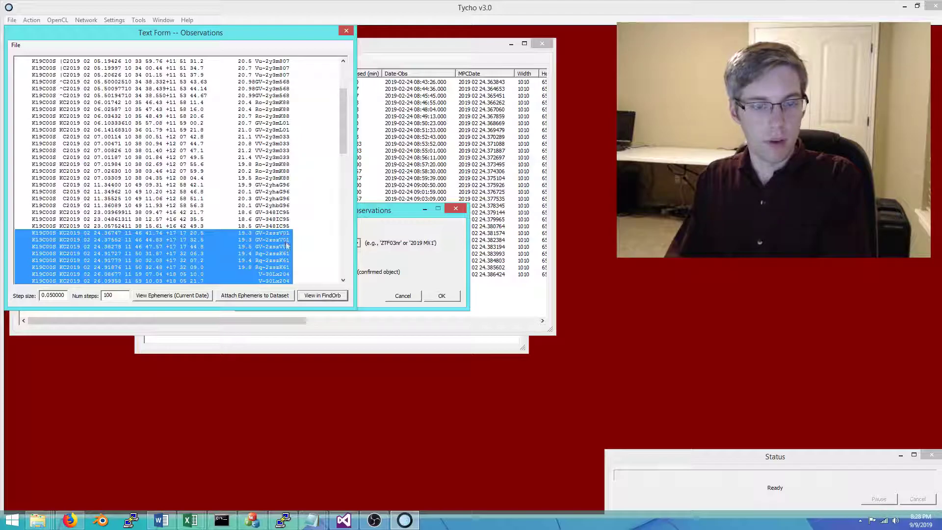
key(Delete)
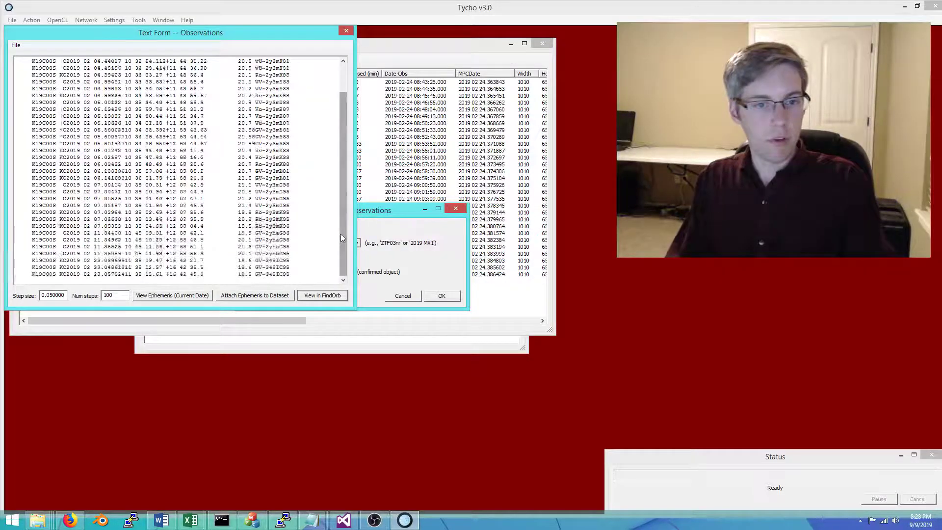
drag(340, 234, 342, 185)
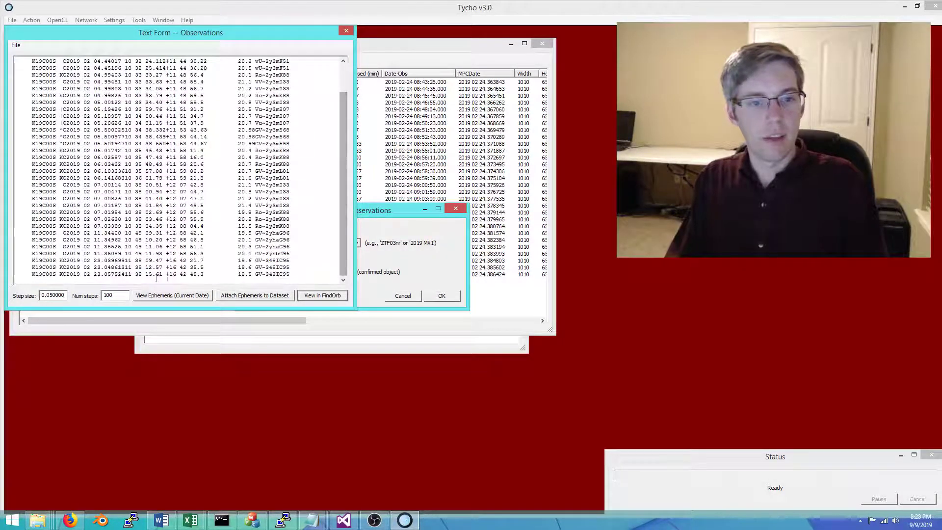
click(329, 278)
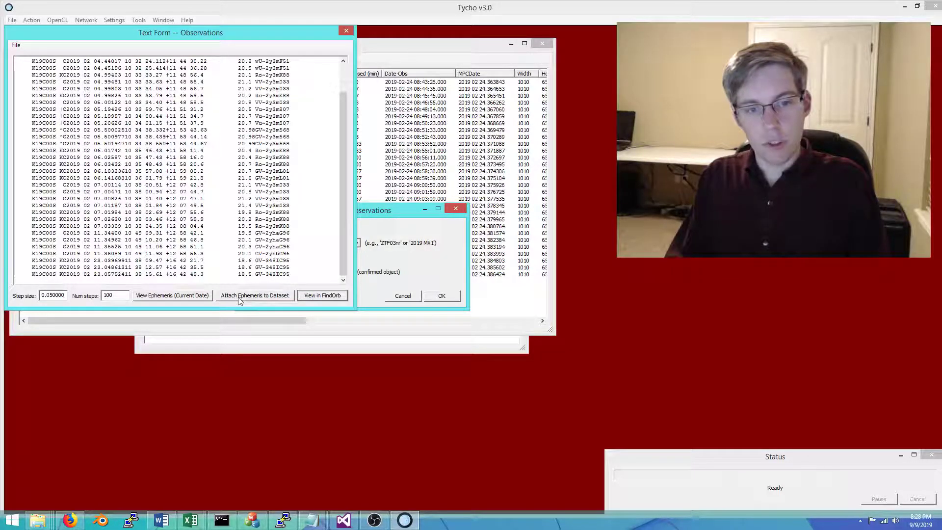
click(322, 295)
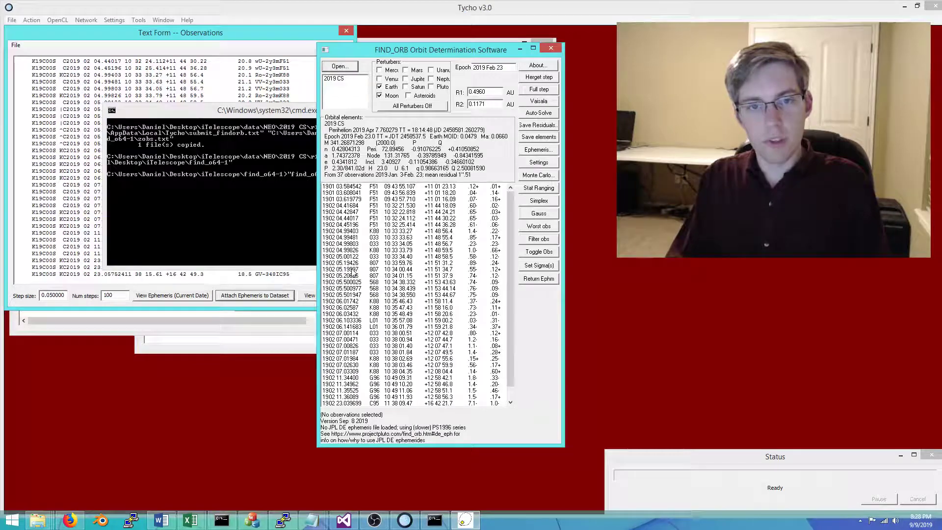
Step: Return the Find_Orb ephemeris to Tycho and review the per-frame EPH columns, magnitude 19.3
drag(427, 55, 455, 56)
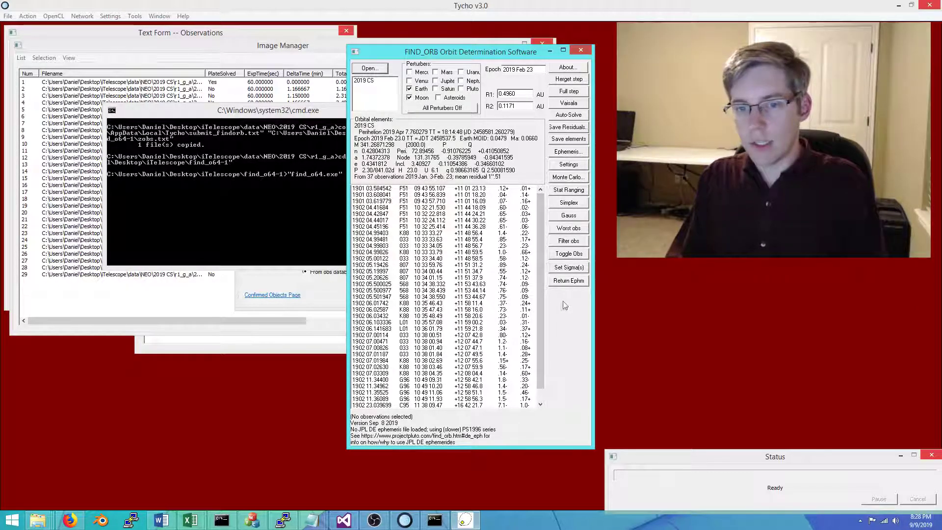
click(566, 282)
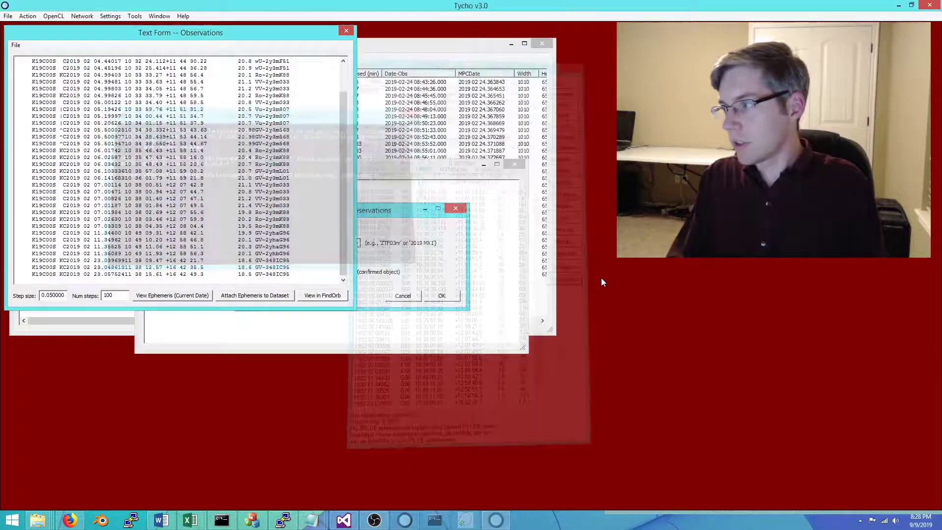
drag(419, 49, 321, 124)
drag(188, 394, 420, 393)
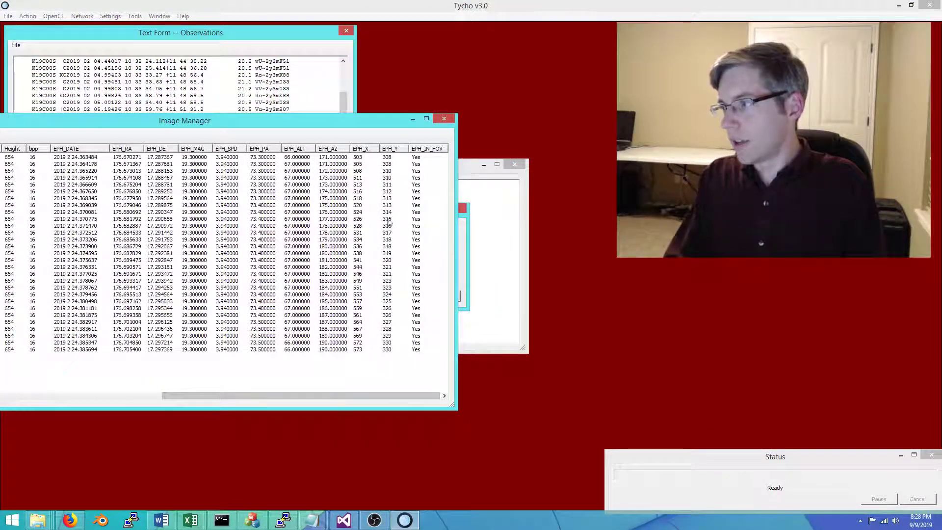
click(420, 161)
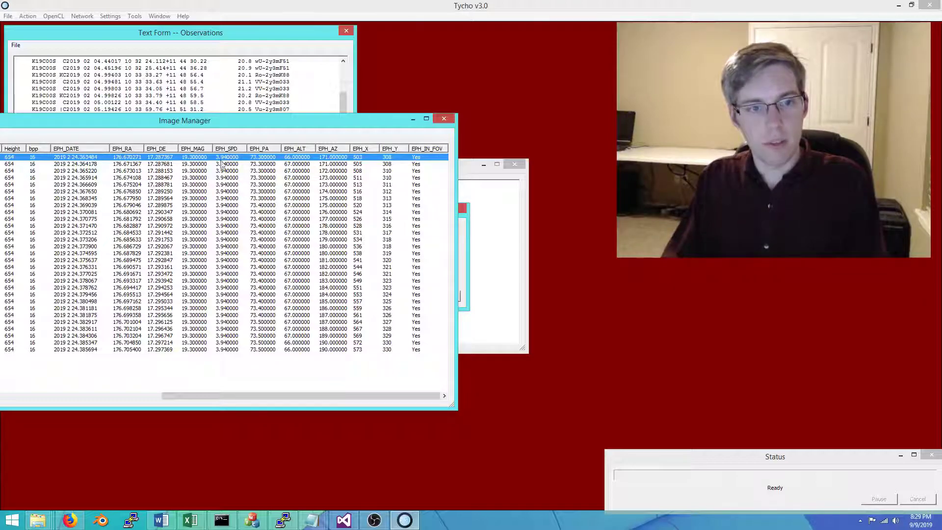
Step: Choose Action > View Images to display the 2019 CS frames in the Image Viewer
drag(247, 121, 336, 197)
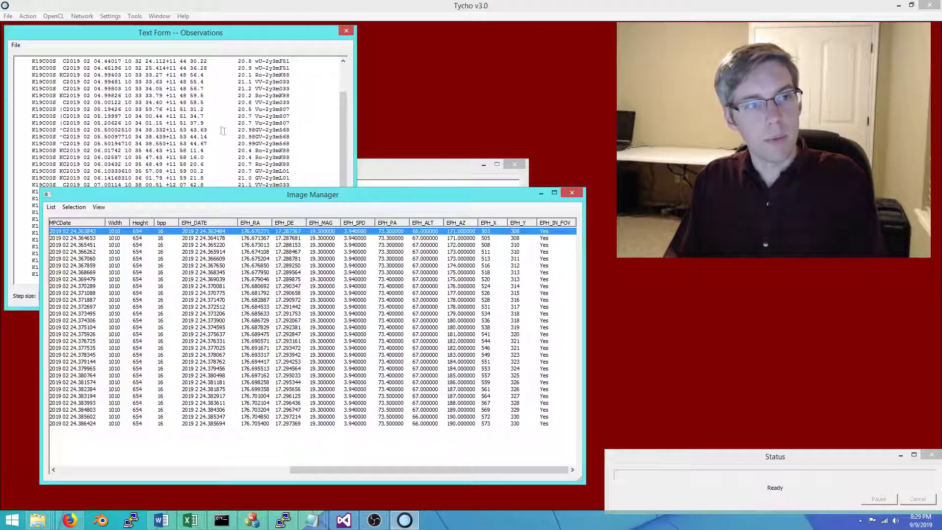
click(27, 16)
click(47, 28)
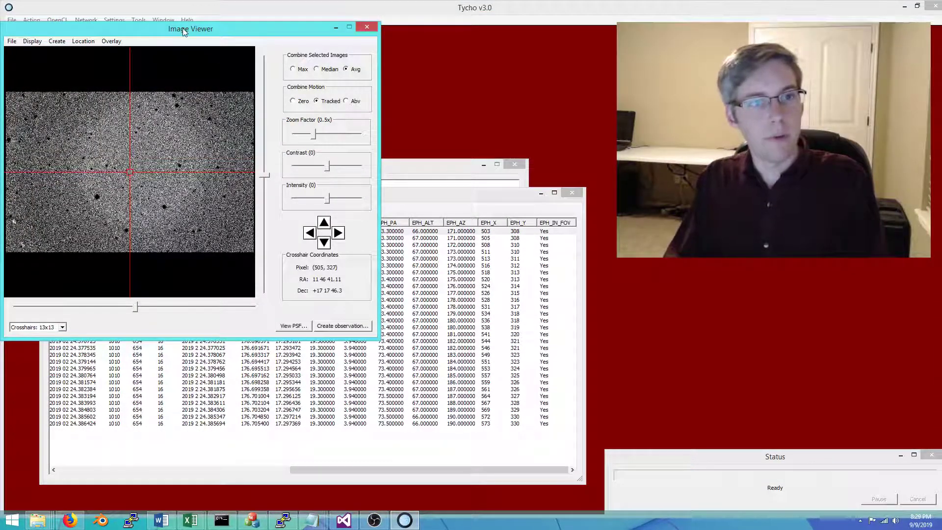
Step: Stack the frames along the predicted ephemeris and centre the crosshair on the object at 2x
drag(183, 31, 195, 81)
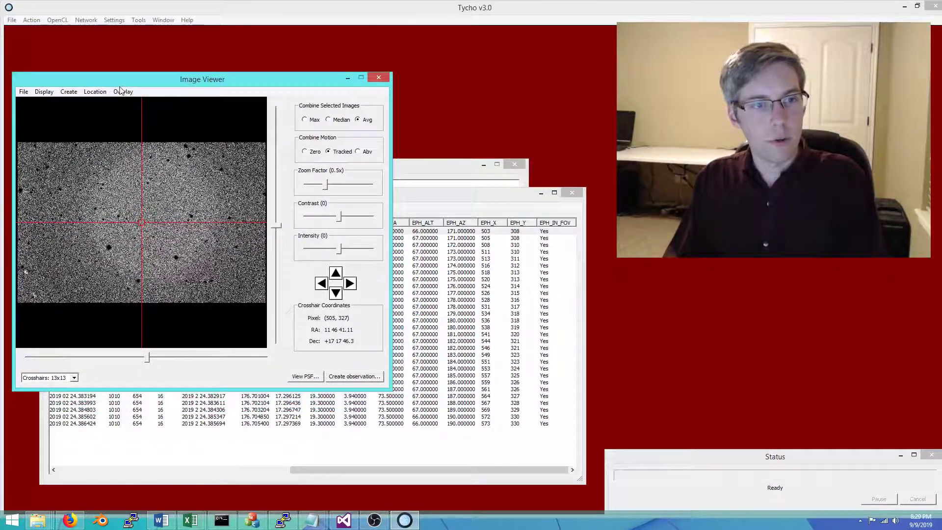
click(68, 92)
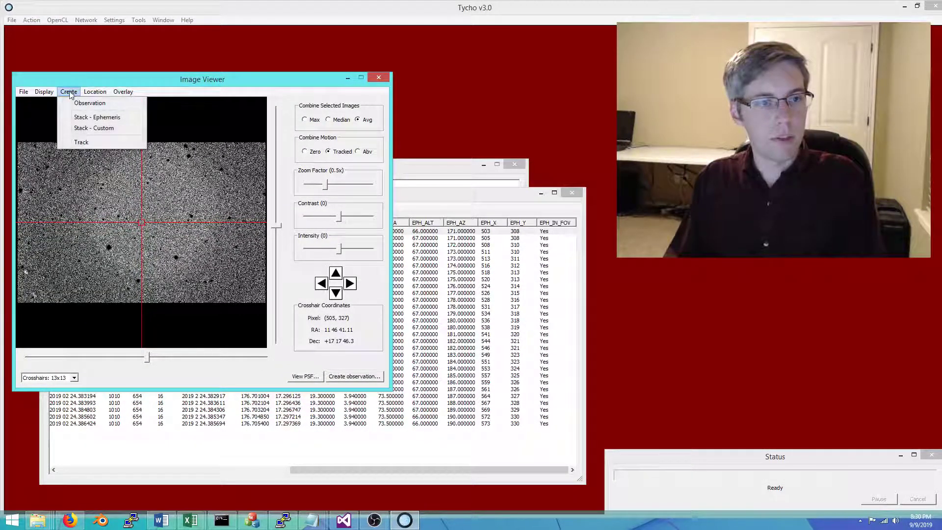
click(129, 118)
drag(326, 184, 344, 183)
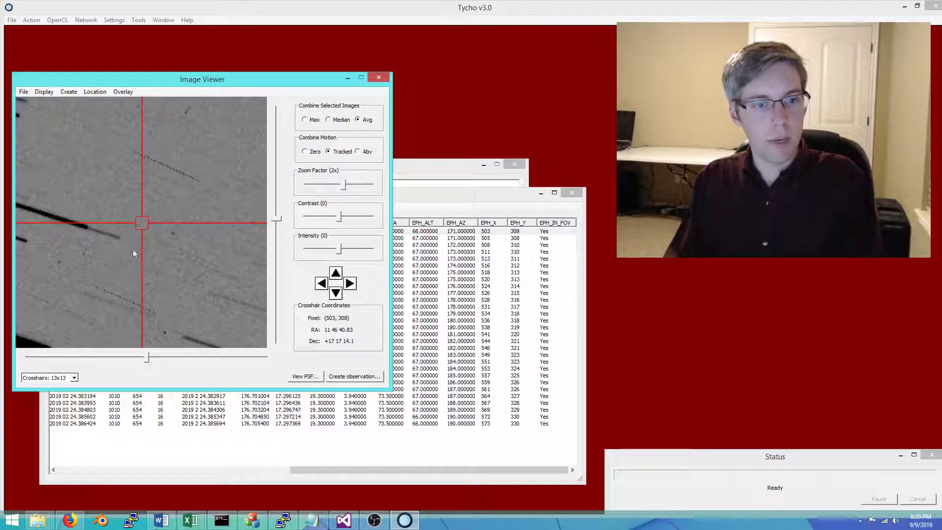
click(173, 234)
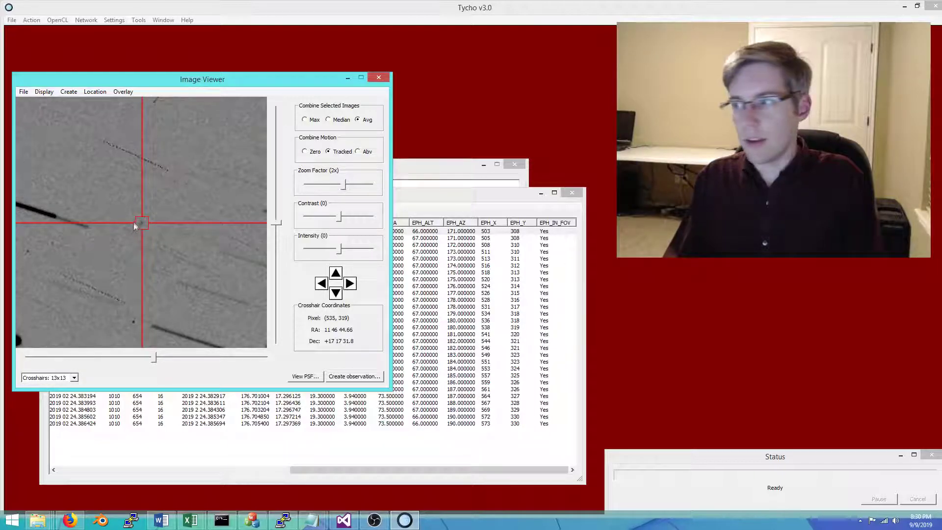
mouse_move(342, 188)
mouse_down()
mouse_move(364, 185)
mouse_move(338, 190)
mouse_up()
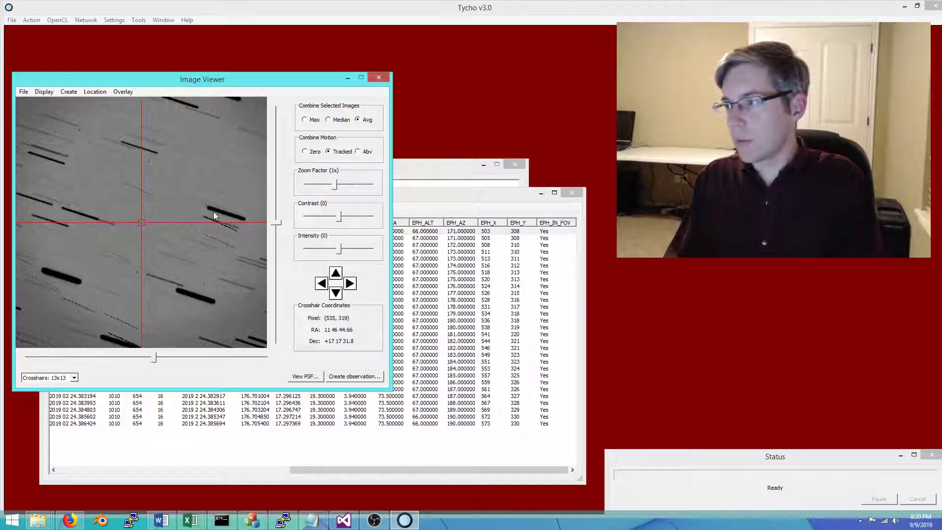
Step: Create a track of 2019 CS from the tracked stack (speed 3.94, PA 73.3)
scroll(212, 196, up, 3)
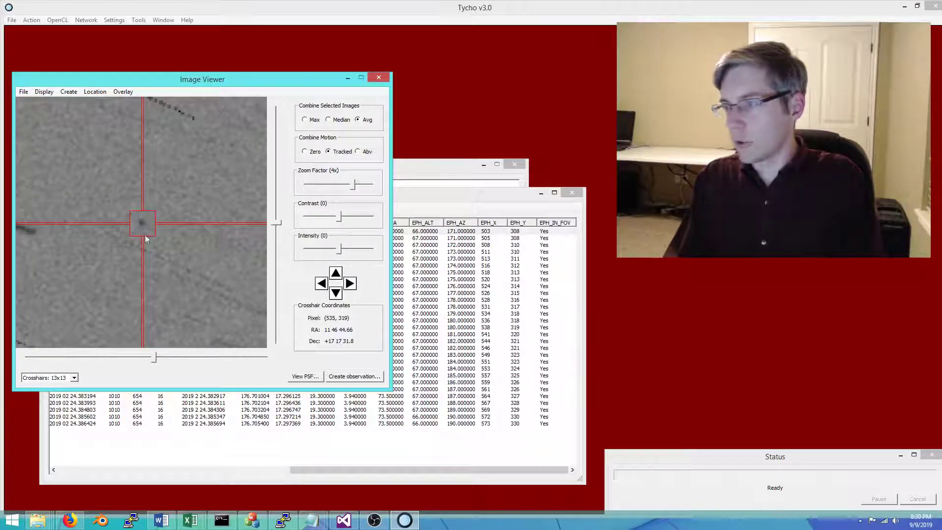
scroll(345, 183, down, 3)
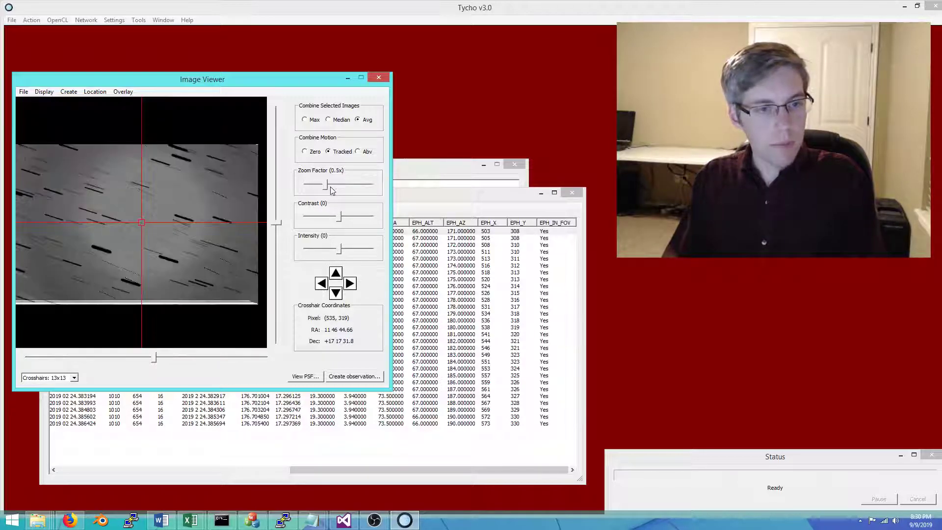
click(69, 91)
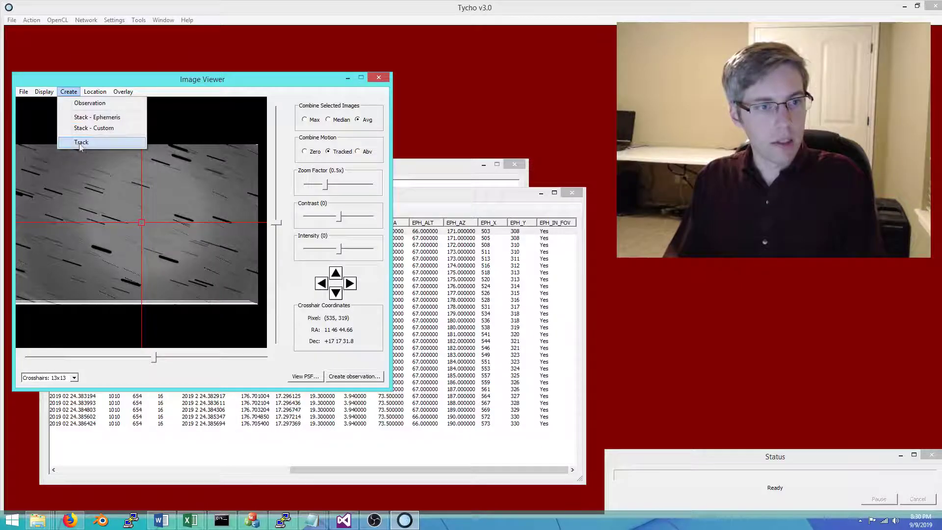
click(81, 142)
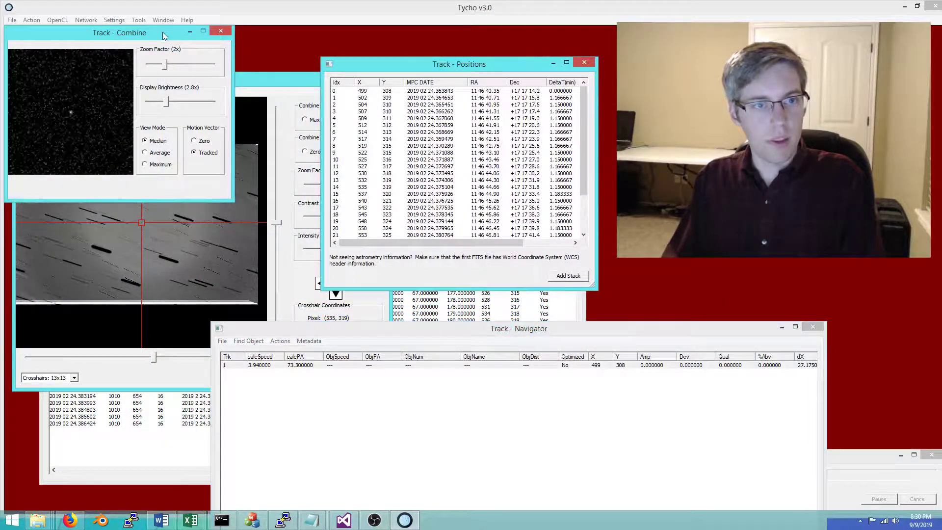
Step: Arrange the track windows, zoom to 4x, and step through track positions rows 0 to 28
drag(163, 31, 166, 335)
drag(220, 79, 207, 52)
drag(313, 158, 343, 158)
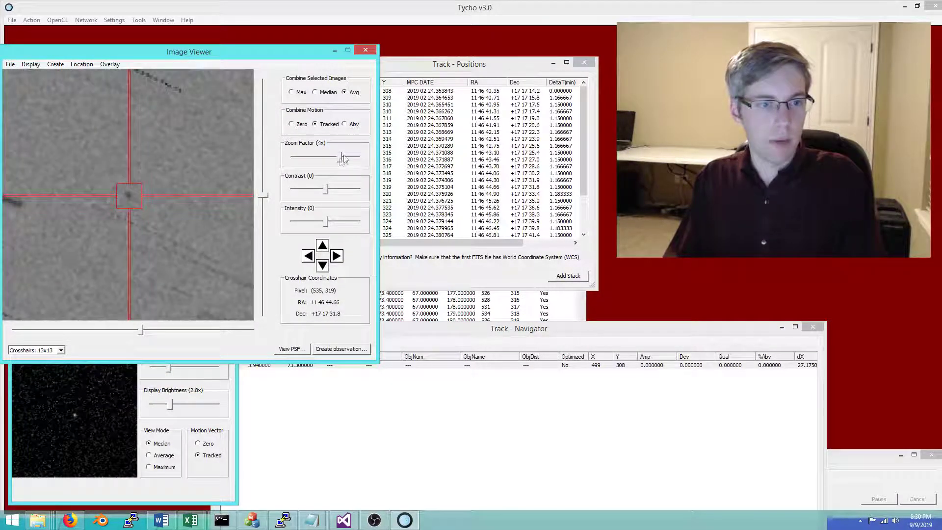
click(431, 92)
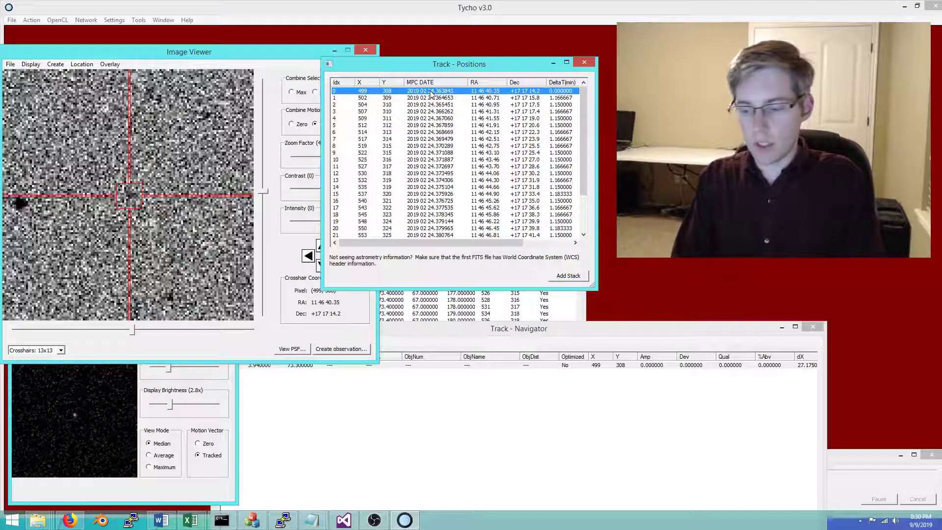
key(Down)
key(Down)
key(Down)
key(Down)
key(Down)
key(Down)
key(Down)
key(Down)
key(Down)
key(Down)
key(Down)
key(Down)
key(Down)
key(Down)
key(Down)
key(Down)
key(Down)
key(Down)
key(Down)
key(Down)
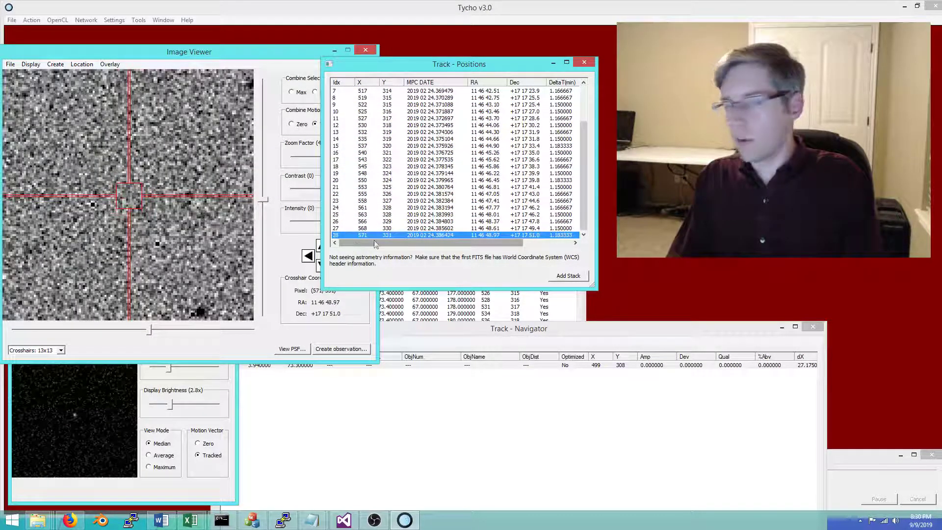
Step: Load the star catalog for the track from the Track Navigator's file options
drag(409, 327, 425, 317)
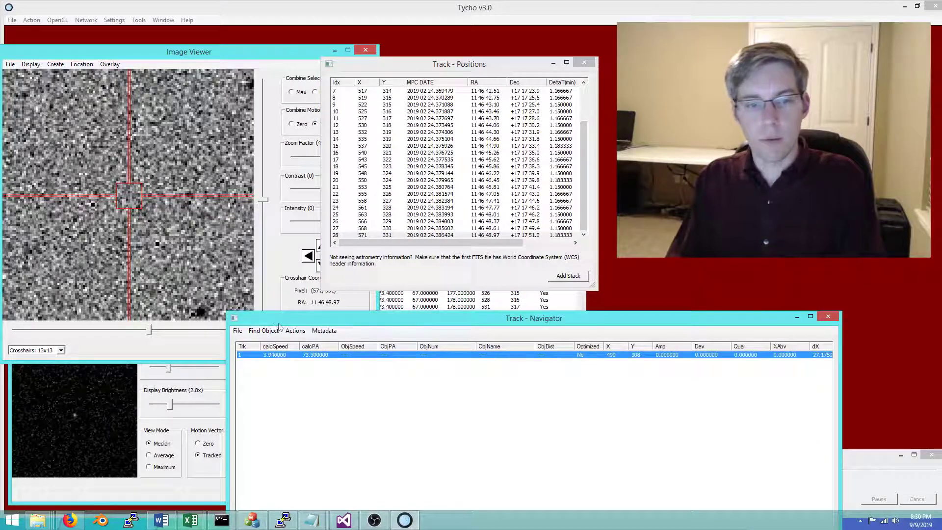
click(242, 332)
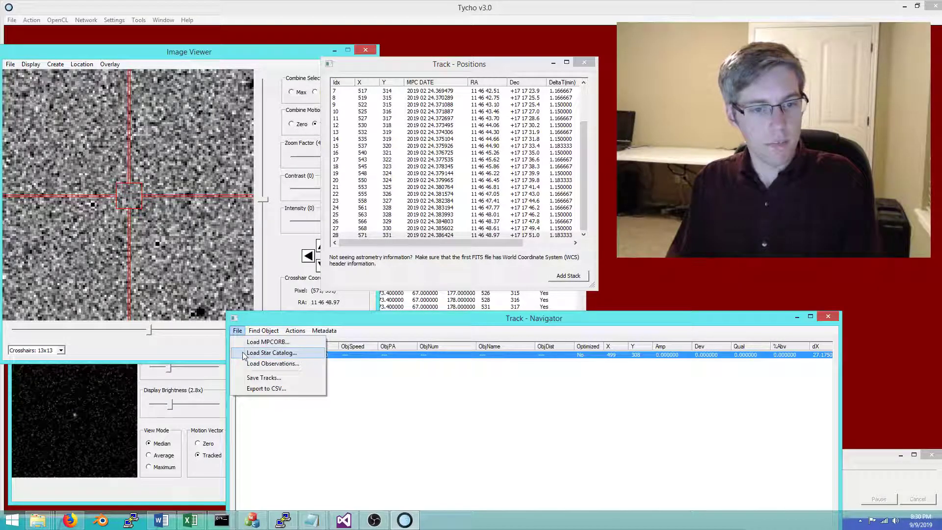
click(243, 353)
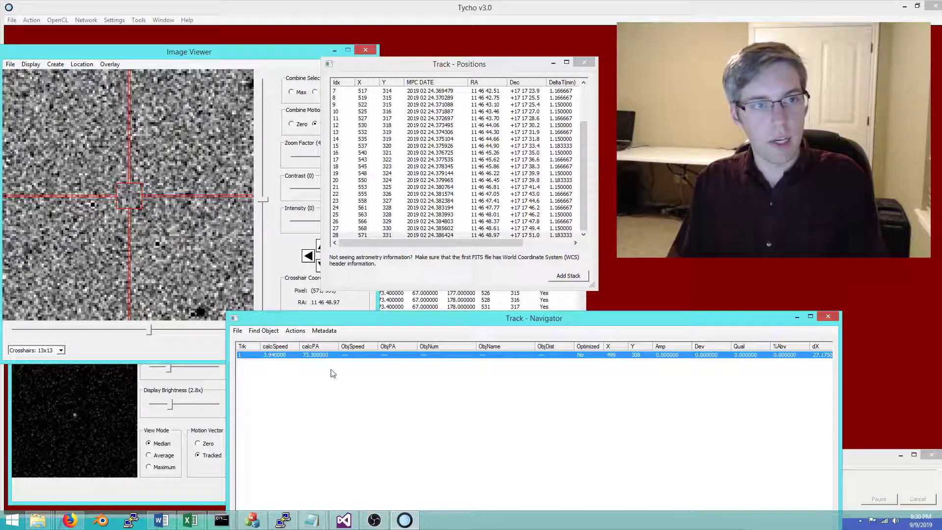
click(114, 20)
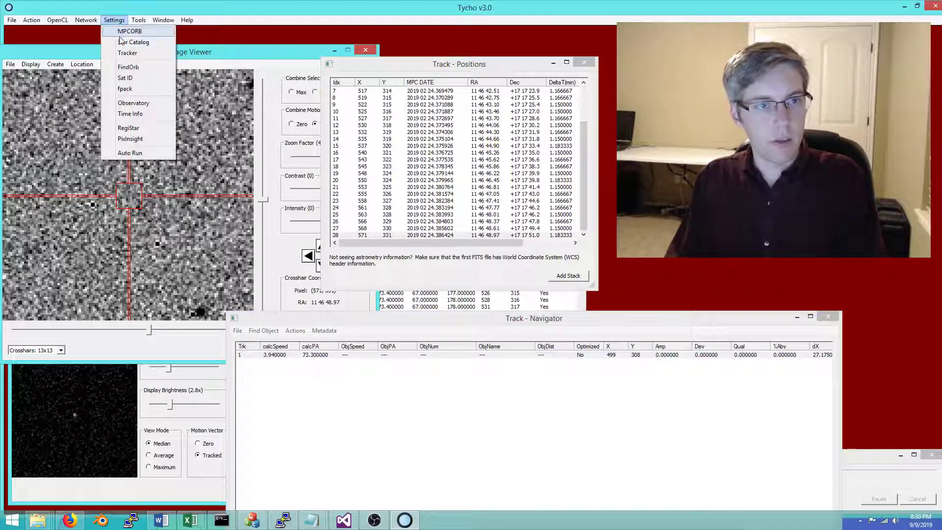
click(127, 40)
drag(401, 125, 328, 125)
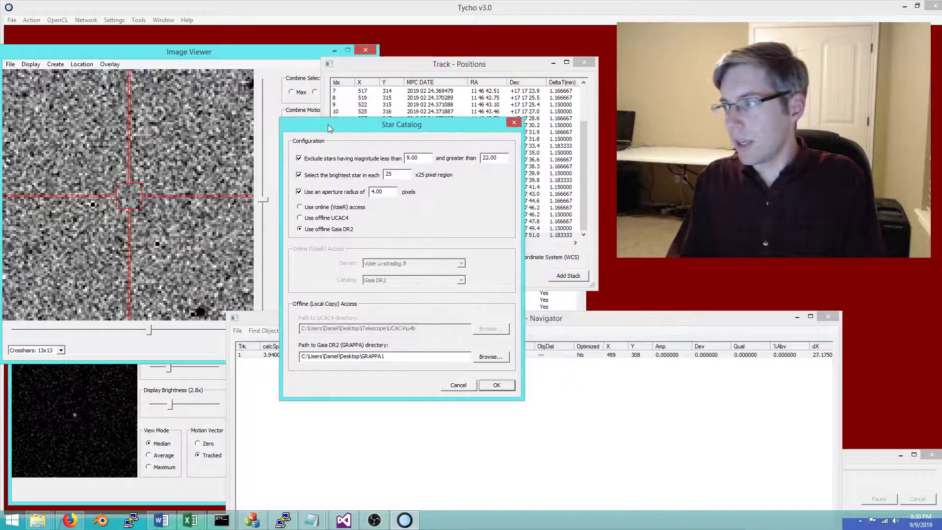
click(306, 209)
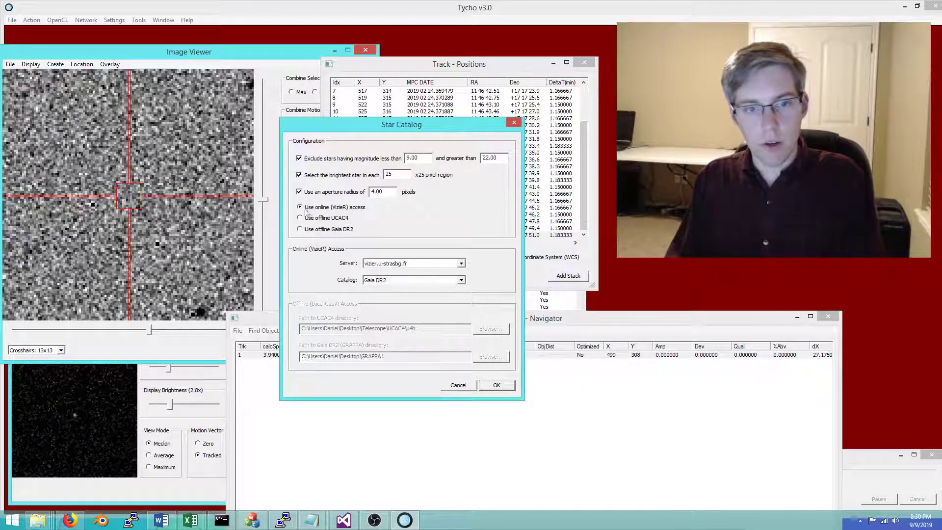
click(331, 230)
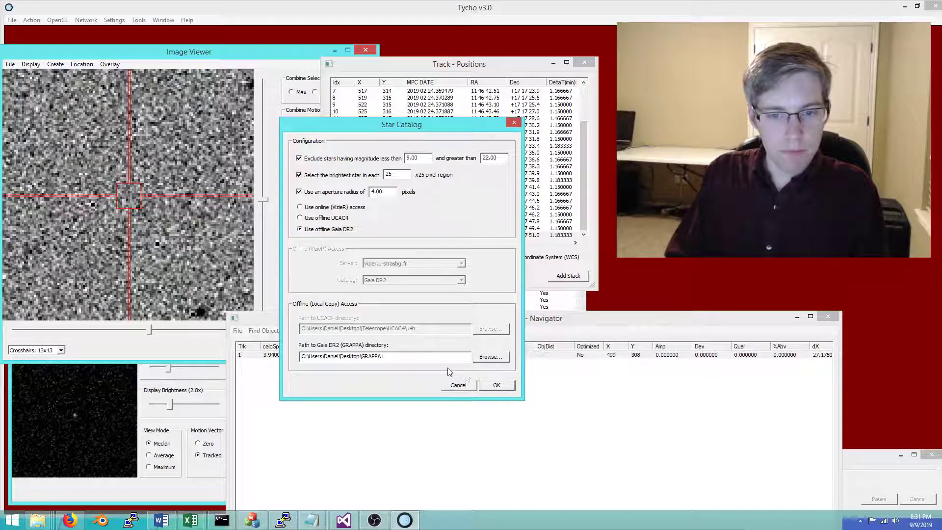
click(496, 386)
click(237, 330)
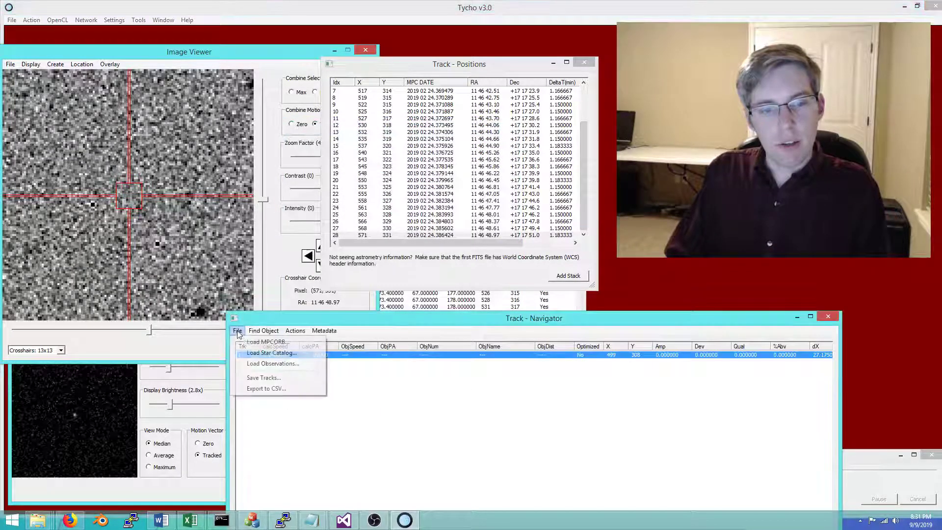
click(413, 355)
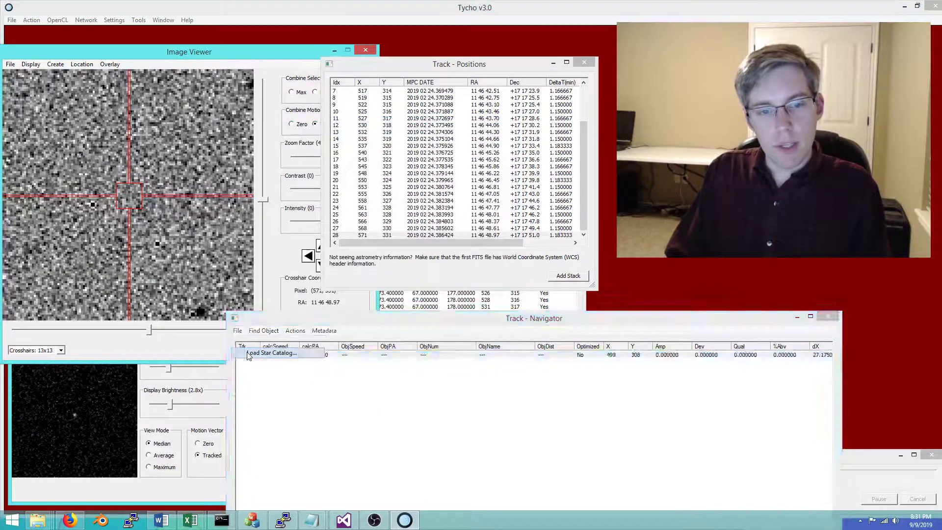
Step: Verify track 1, set the image zoom to 2x, and add its observations
right_click(380, 359)
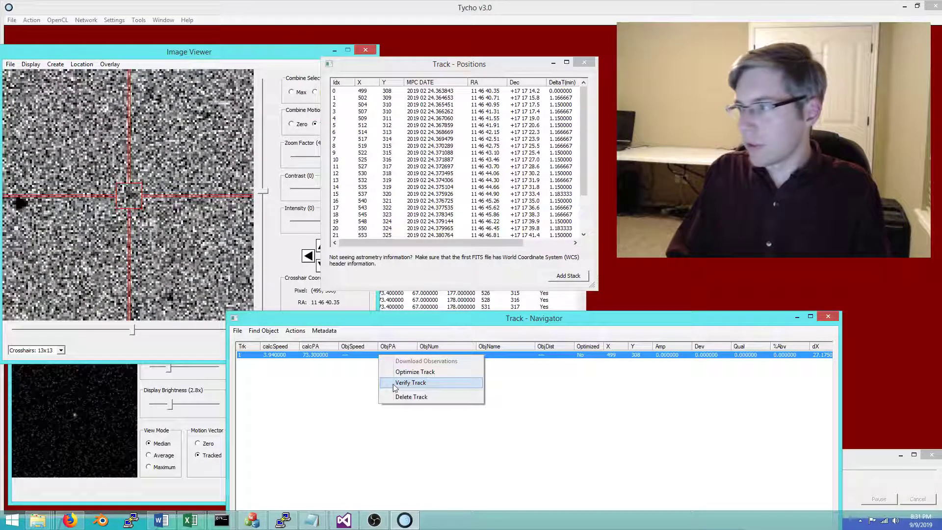
click(442, 383)
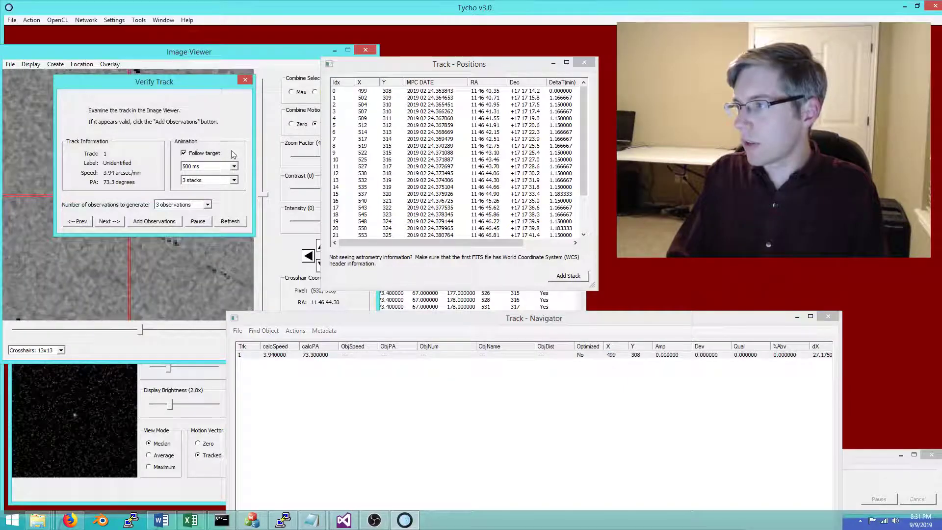
drag(176, 95, 510, 162)
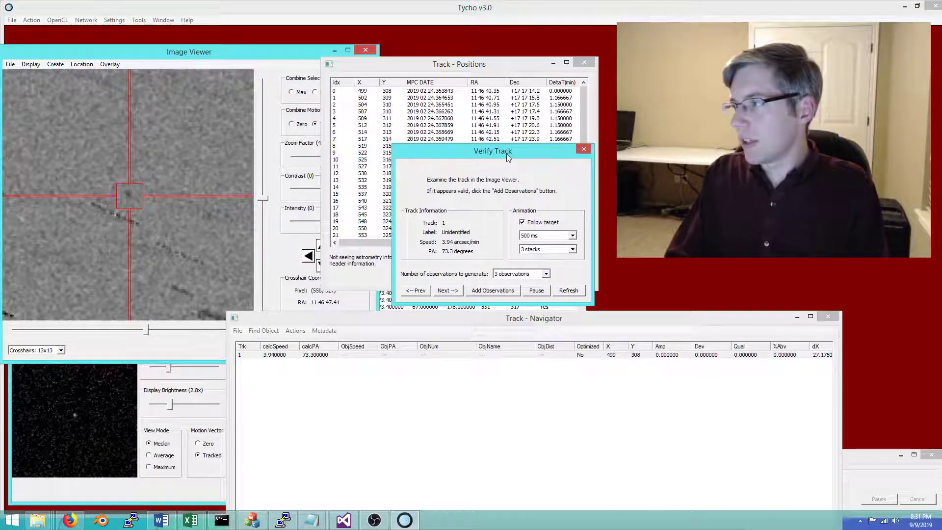
click(314, 158)
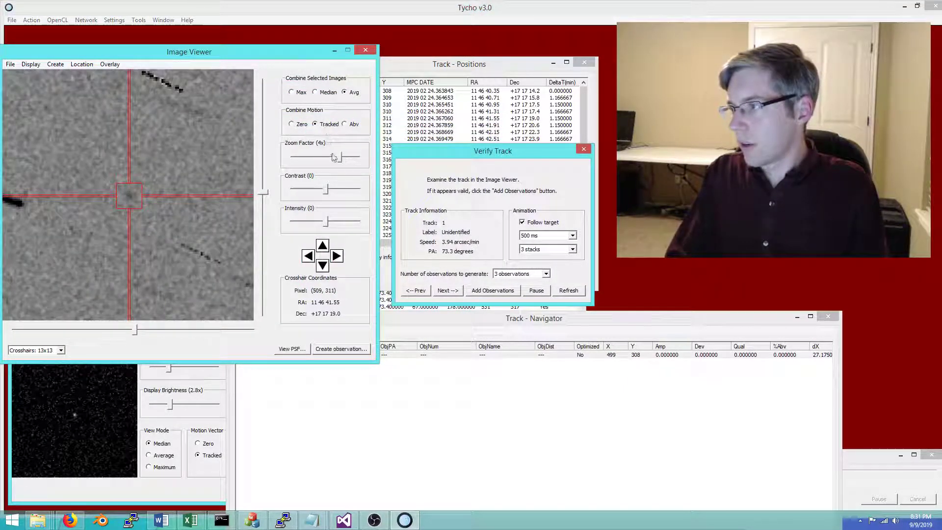
drag(341, 158, 332, 159)
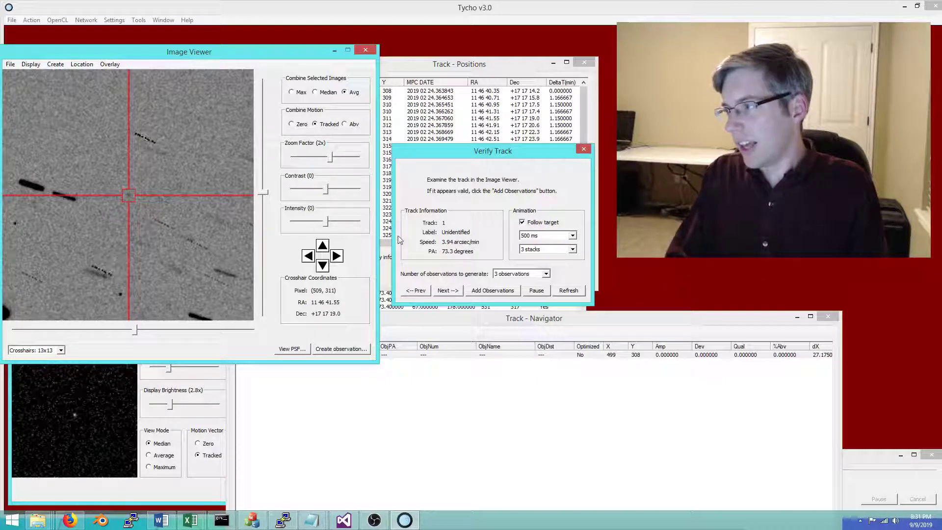
click(484, 292)
Step: Enter and confirm the provisional designation '2019 CS' for the new observations
click(449, 202)
text(2)
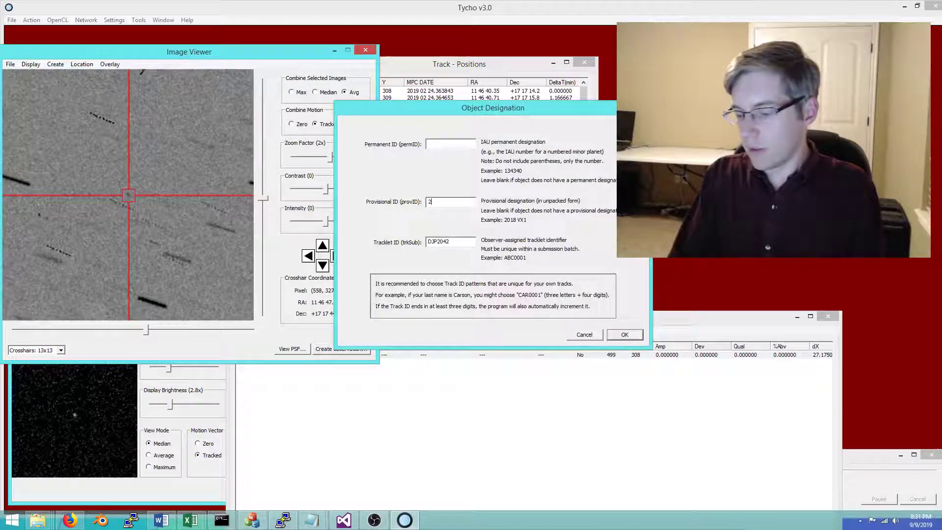
text(019 CS)
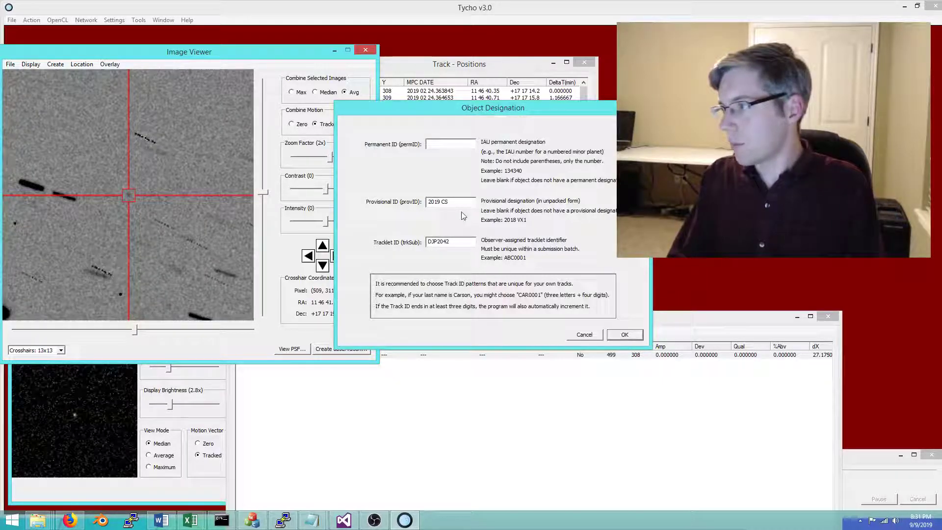
click(613, 334)
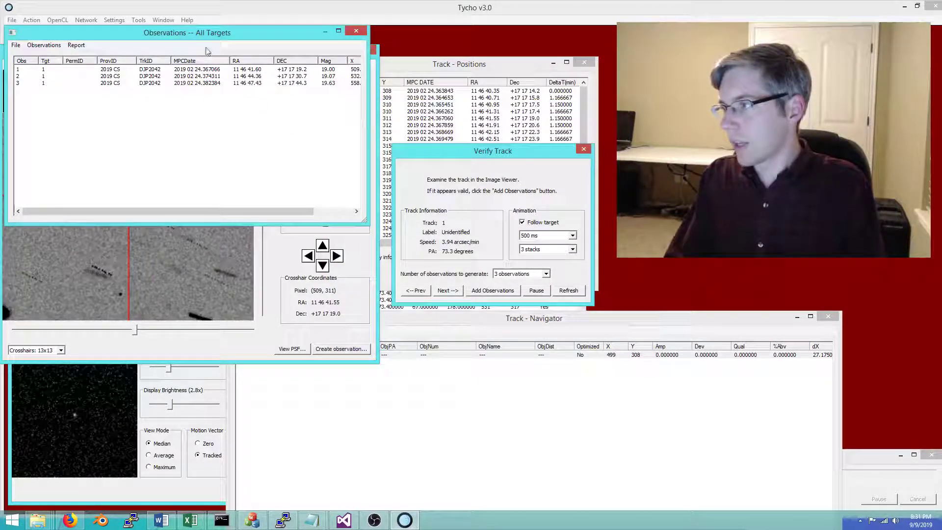
Step: Review observations 1, 2 and 3 in the image viewer at 8x zoom
drag(196, 41, 573, 308)
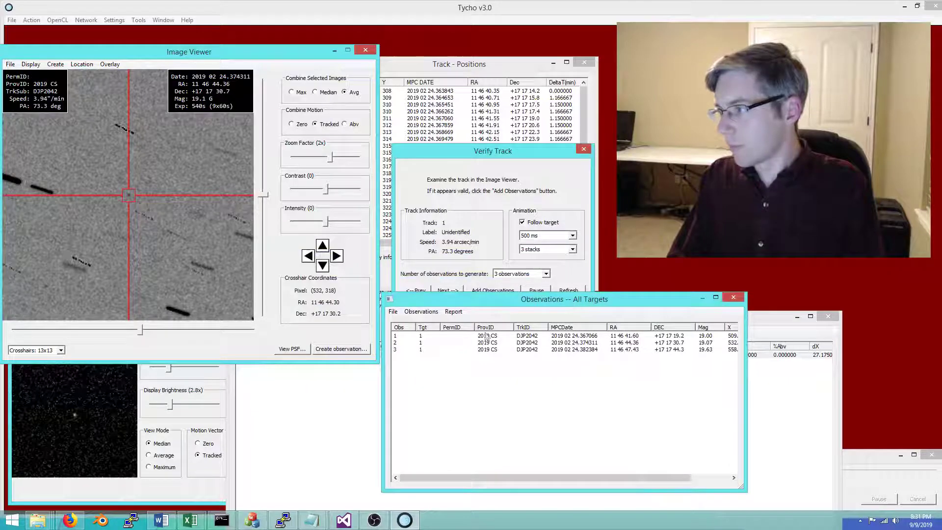
click(438, 336)
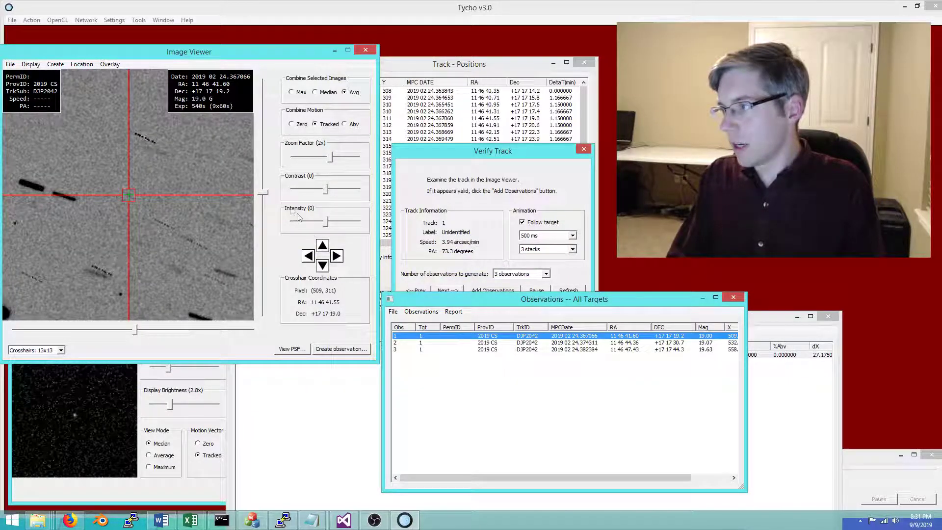
drag(332, 157, 351, 164)
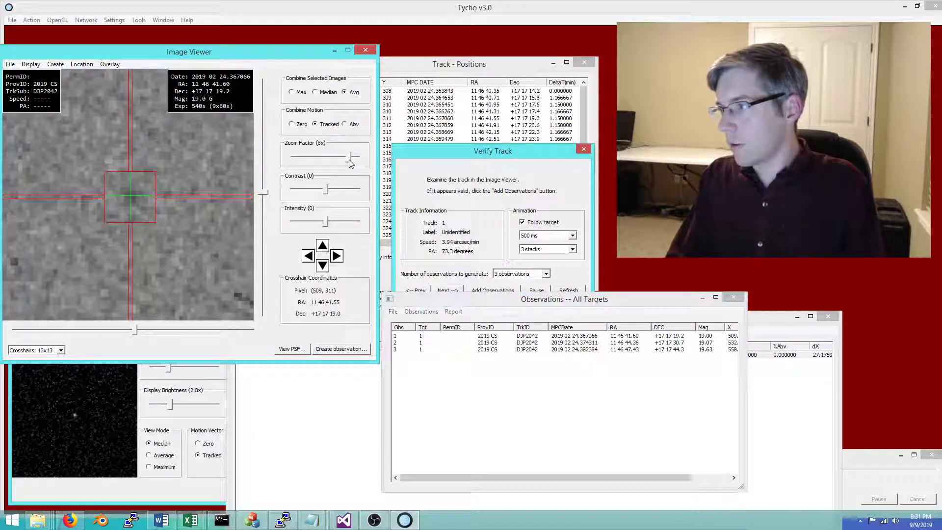
click(425, 344)
click(423, 350)
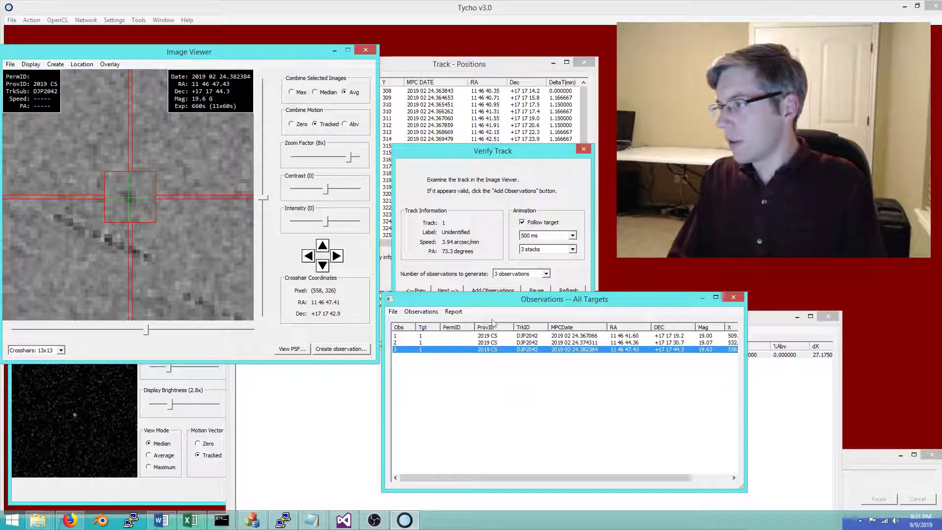
Step: Select all three 2019 CS observations and open the text listing of all observations
drag(523, 376, 457, 345)
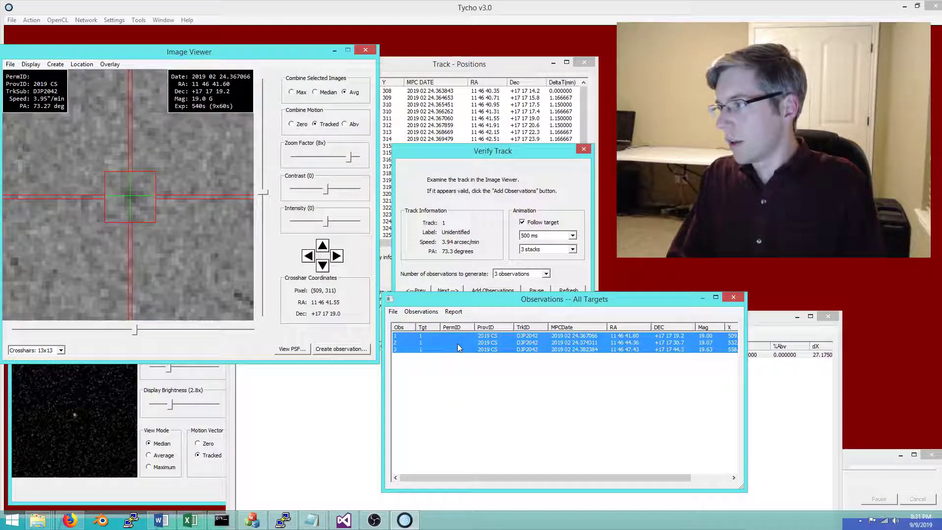
right_click(459, 346)
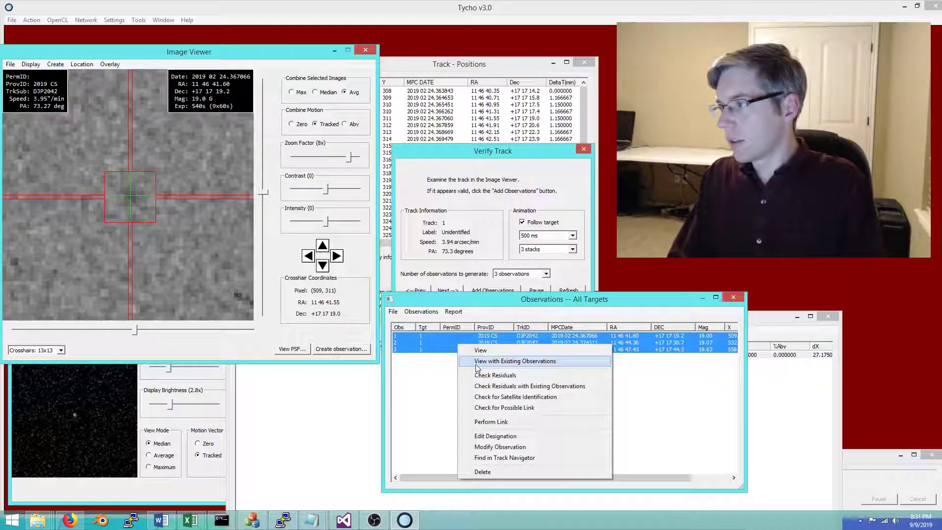
click(476, 363)
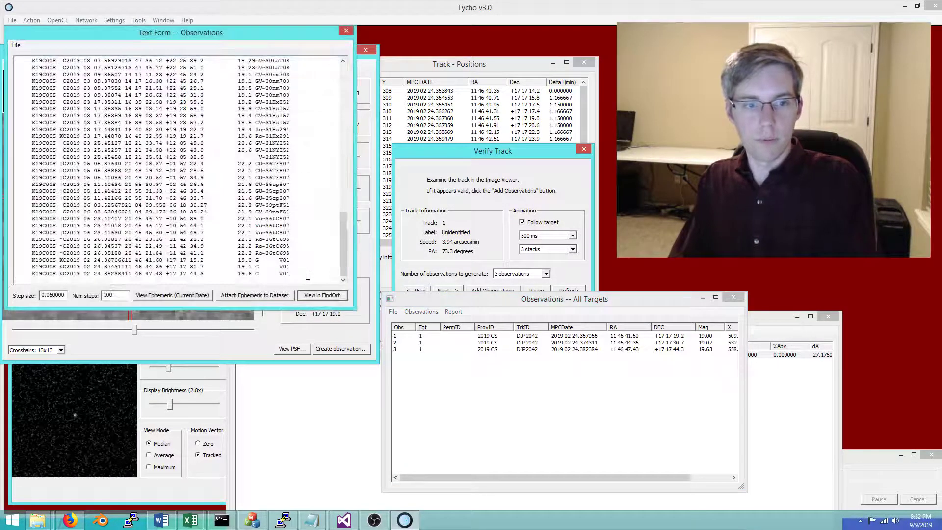
Step: Separate the three new observation lines with a blank line and fit them in Find_Orb
click(328, 252)
key(Return)
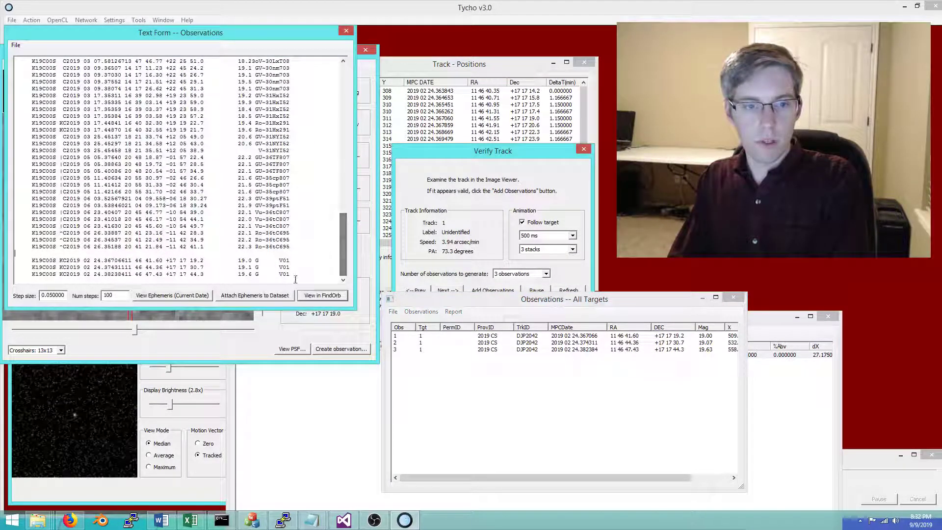
drag(295, 279, 2, 255)
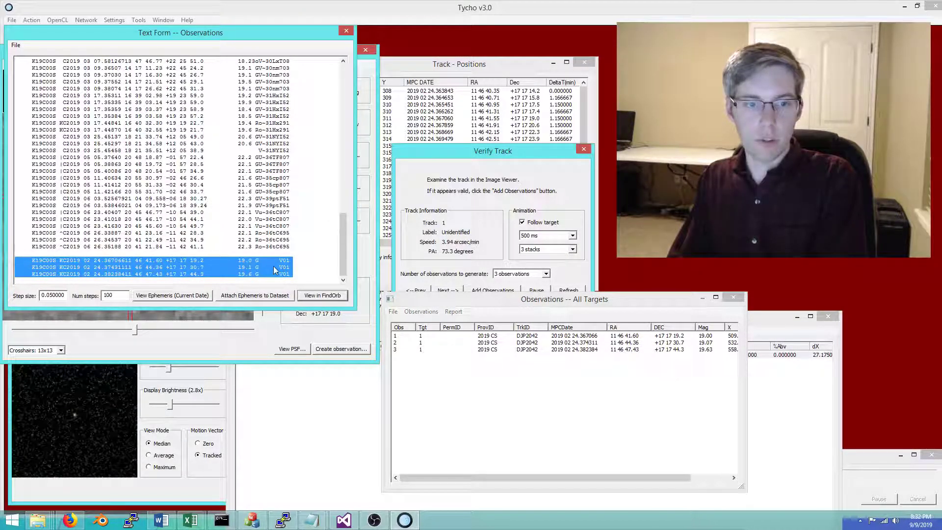
click(322, 295)
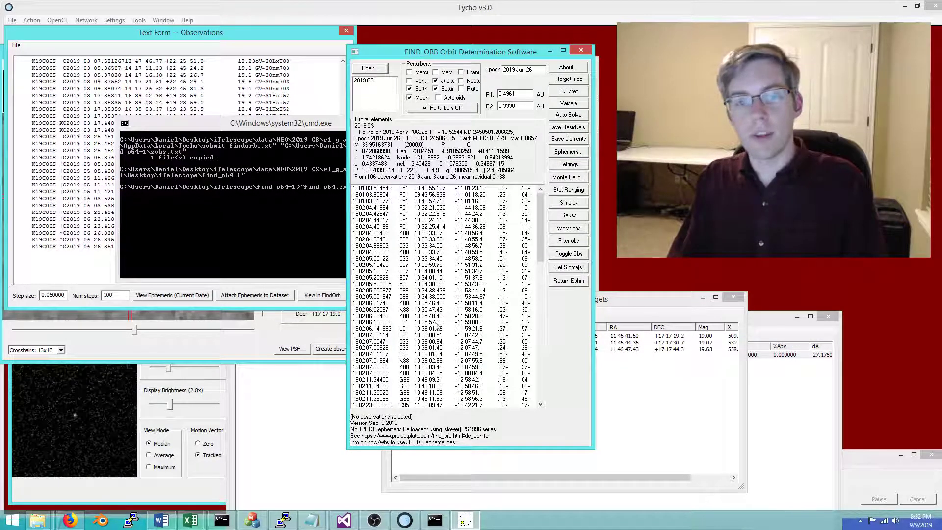
Step: Inspect the residuals of the three new Feb 24 V01 observations, then close Find_Orb
click(426, 354)
scroll(426, 363, down, 3)
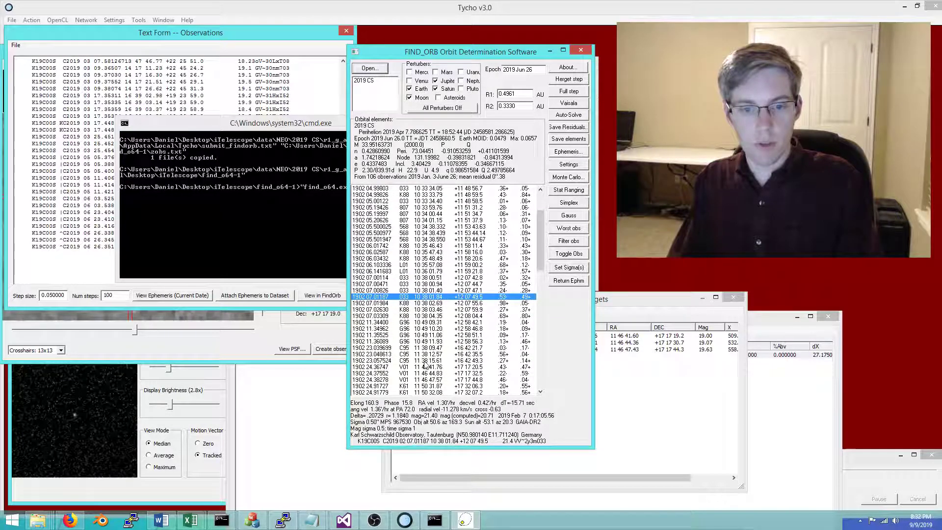
drag(424, 366, 414, 380)
scroll(487, 373, down, 1)
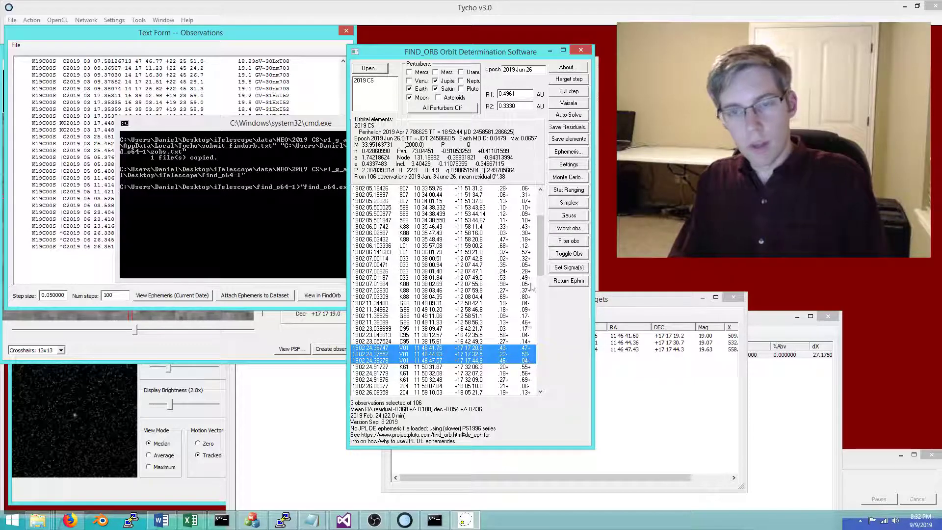
click(581, 49)
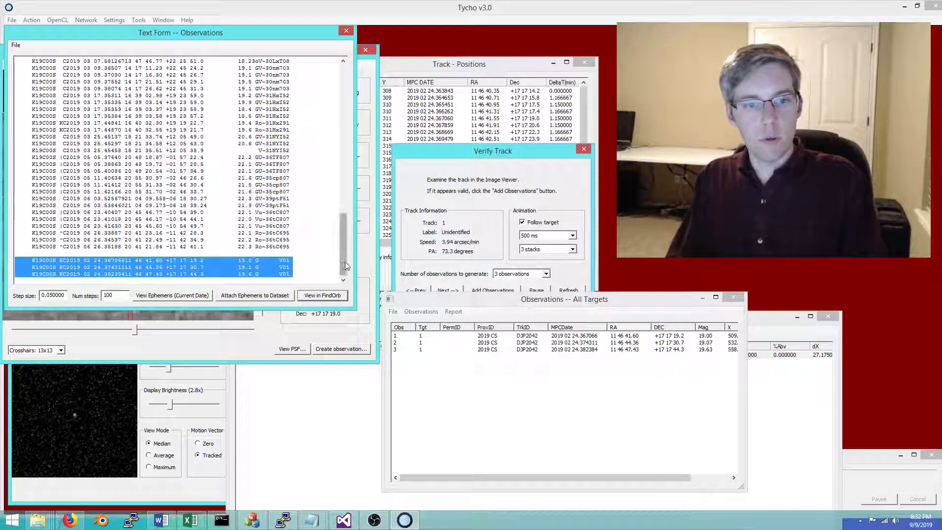
Step: Delete the earlier 24.367 Feb 24 V01 lines from the observation text
scroll(343, 255, up, 20)
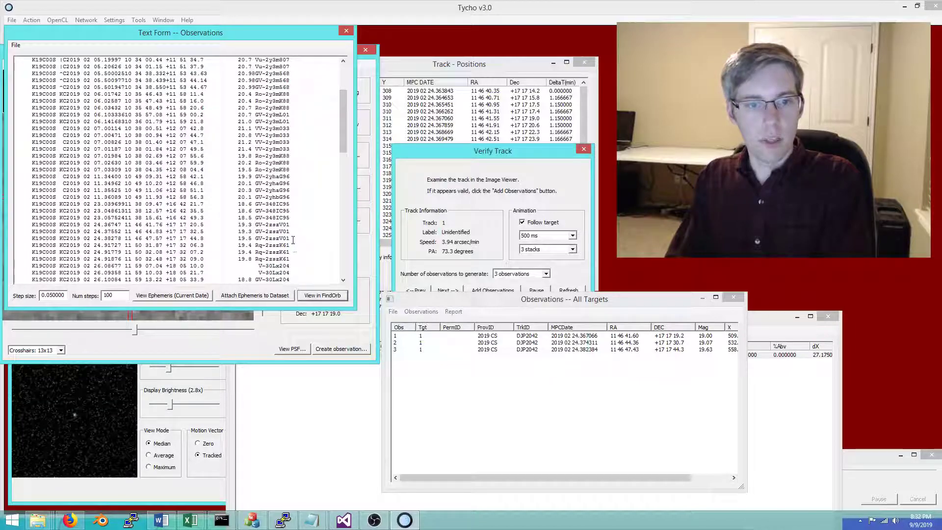
drag(293, 239, 2, 228)
click(225, 42)
drag(290, 239, 16, 222)
key(Delete)
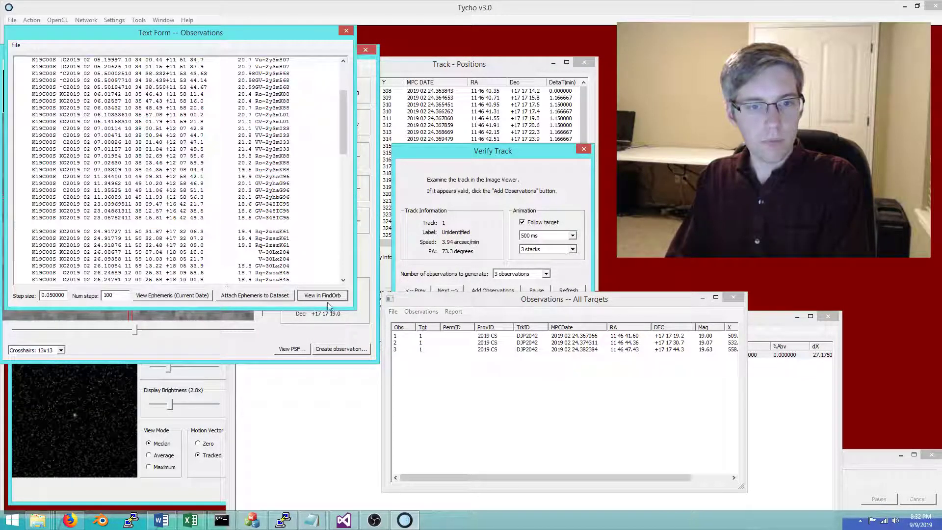
Step: Rerun the Find_Orb fit, check the three new V01 residuals, and close both windows
click(328, 295)
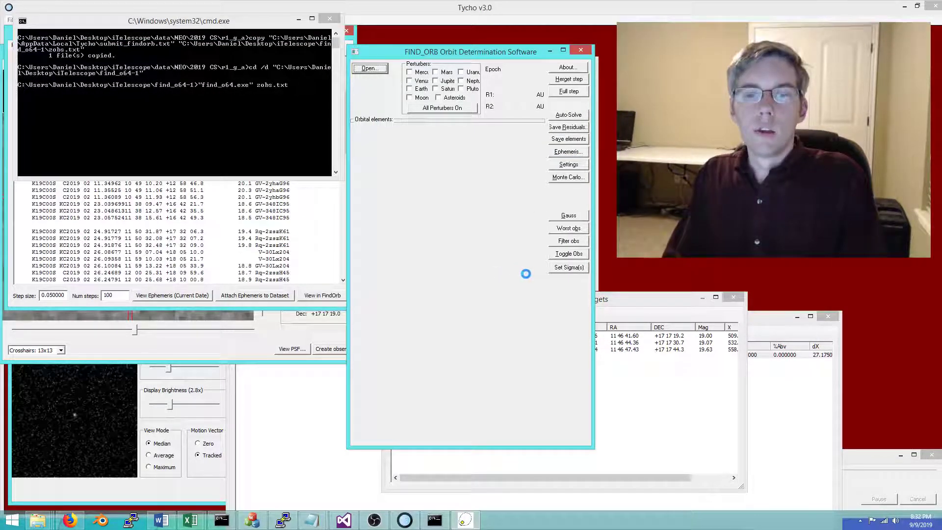
drag(542, 270, 541, 294)
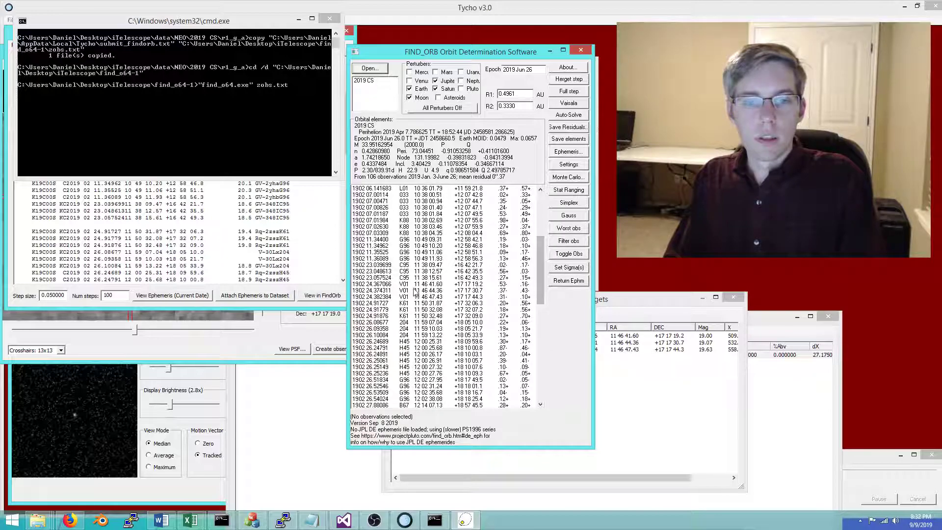
click(519, 284)
shift+click(520, 298)
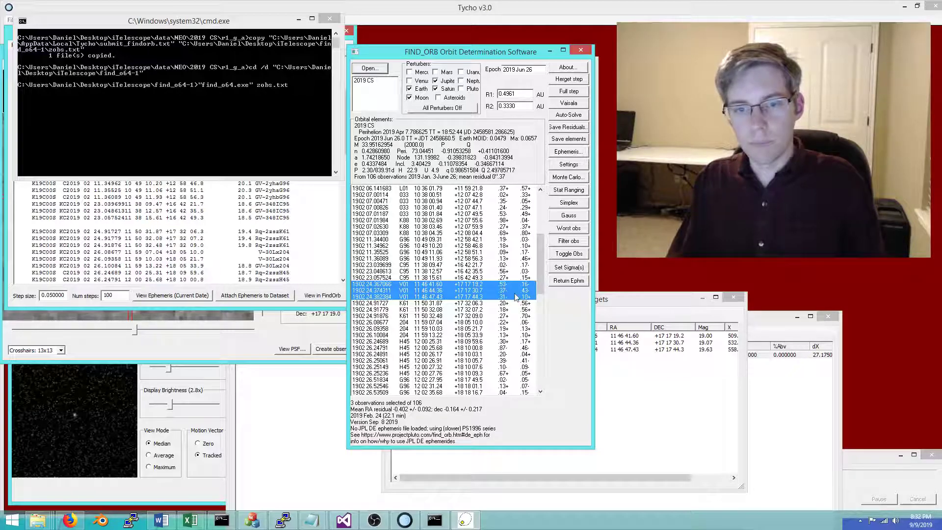
click(580, 51)
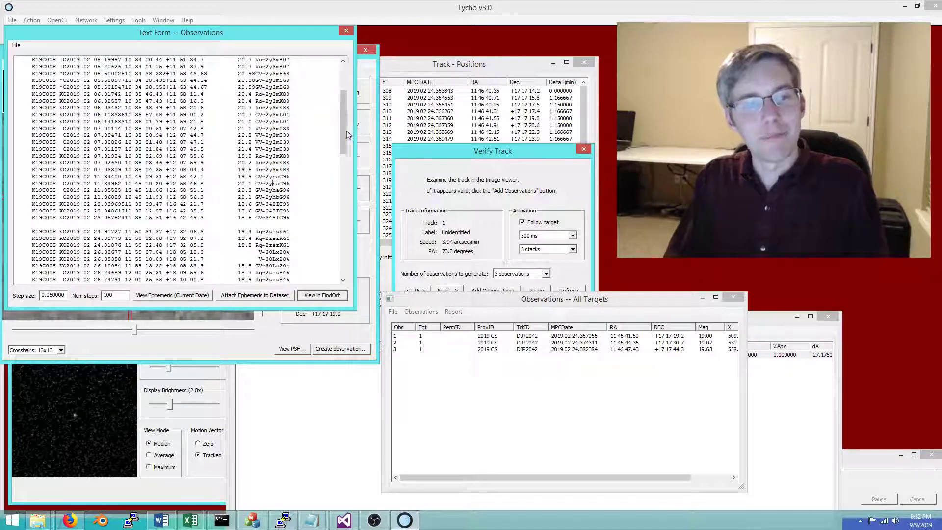
scroll(346, 133, down, 10)
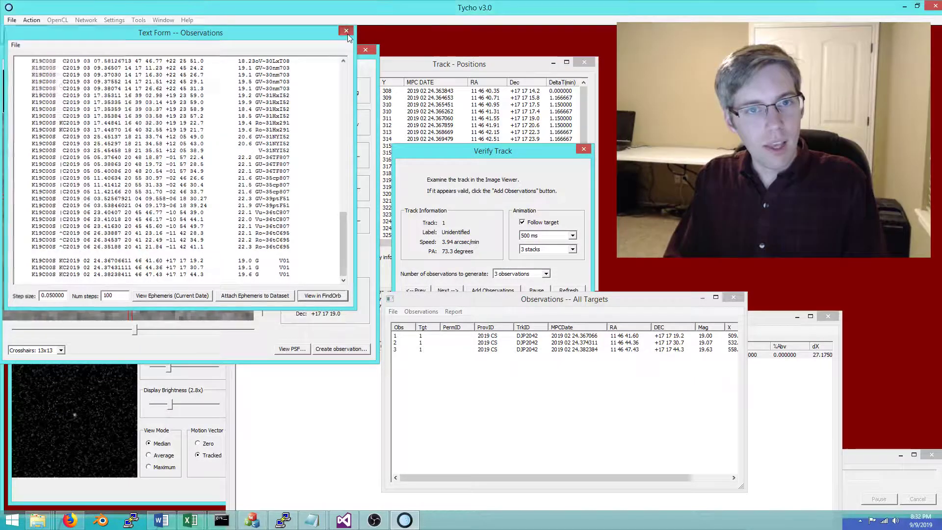
click(346, 31)
Step: Start a Stack - Custom from the Create menu and dismiss the Acrobat update notice
drag(273, 53, 288, 53)
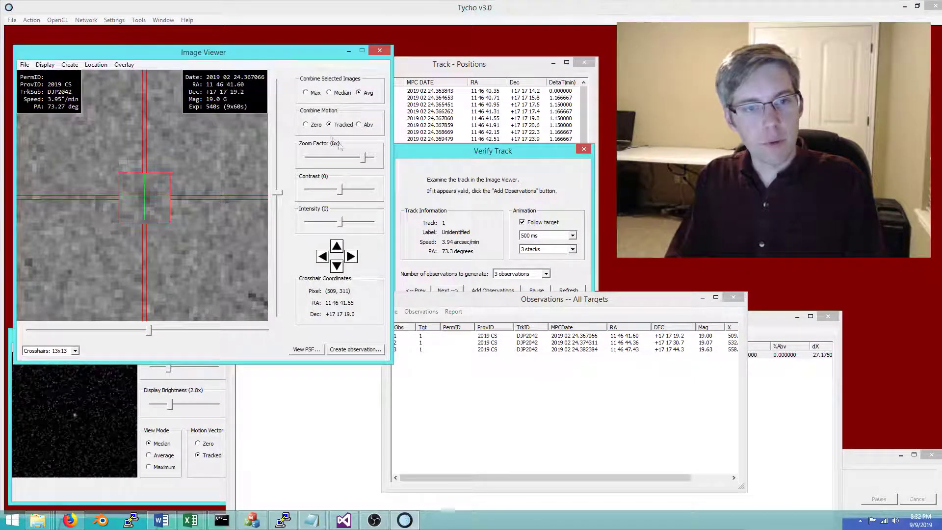
drag(363, 162, 335, 162)
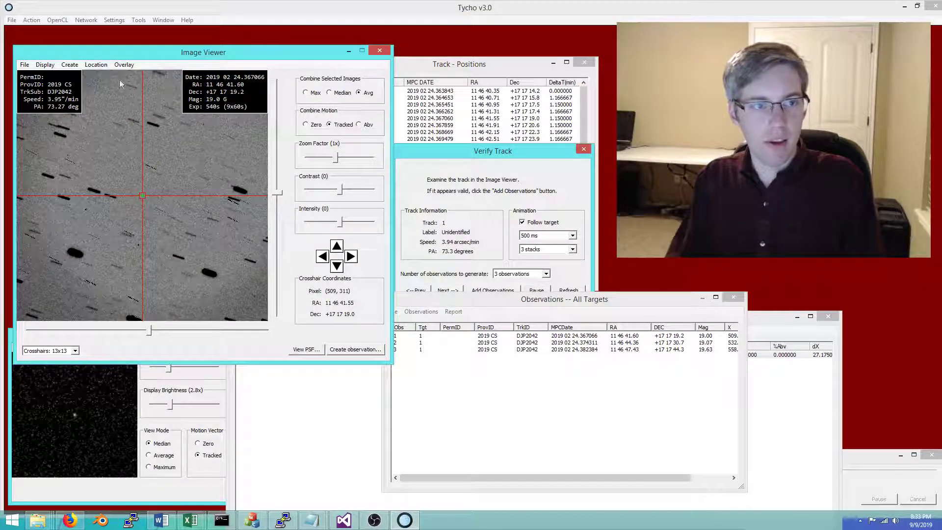
click(69, 65)
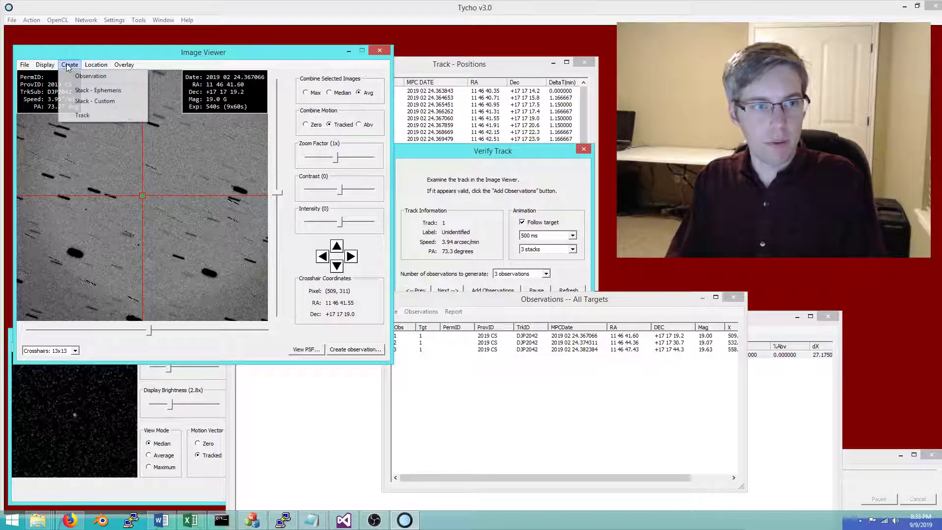
click(89, 103)
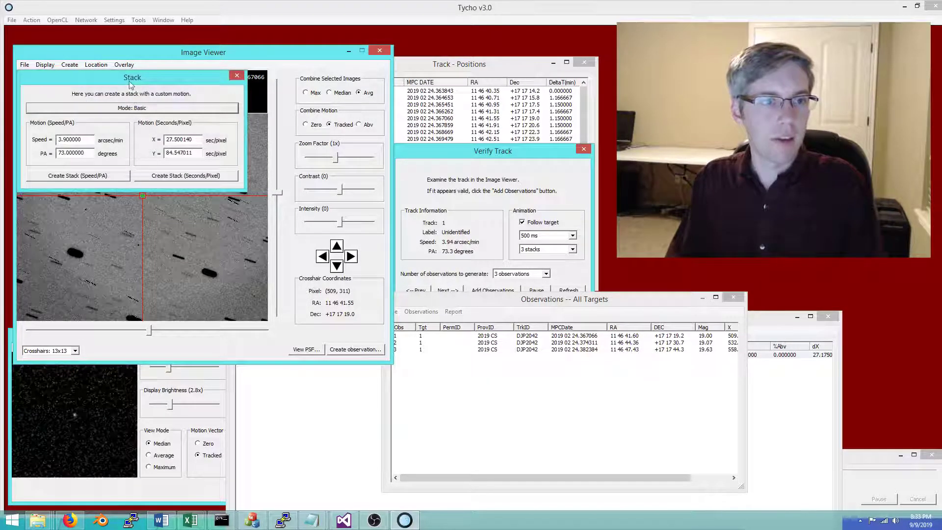
drag(130, 84, 462, 154)
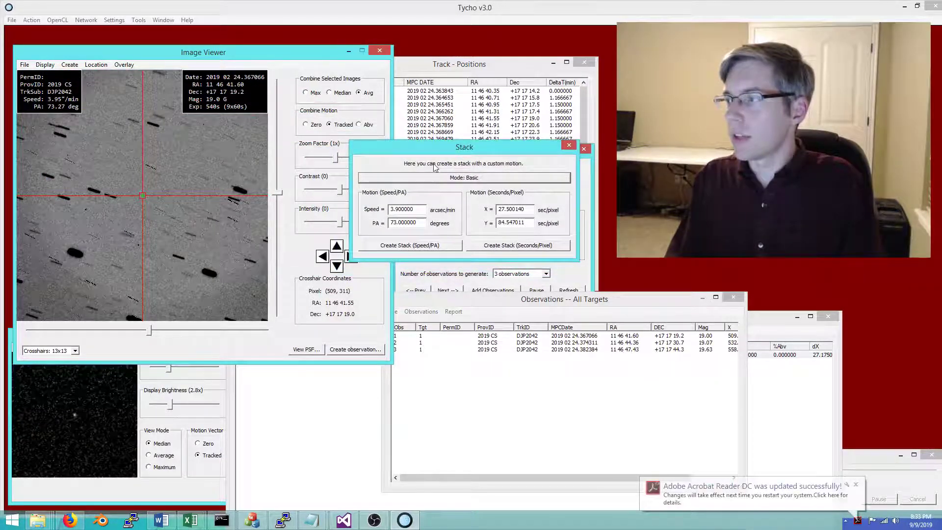
drag(416, 209, 391, 209)
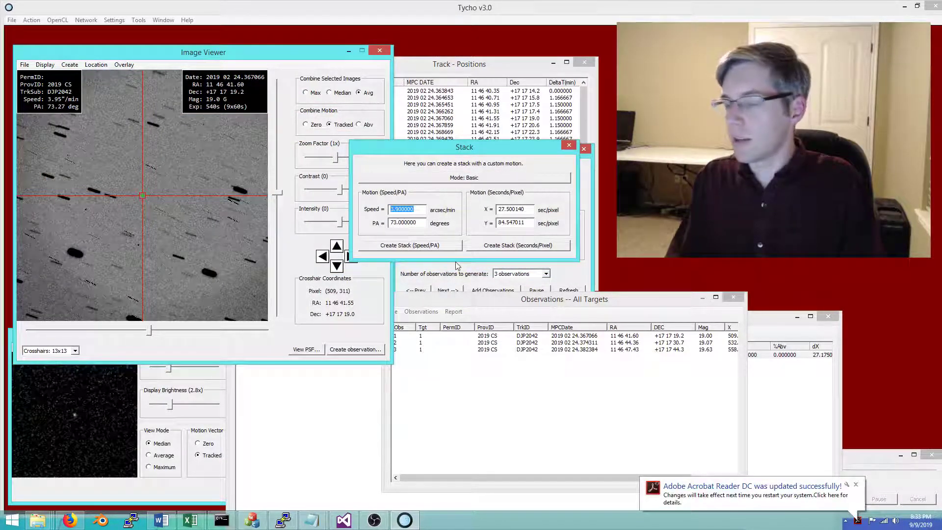
click(856, 485)
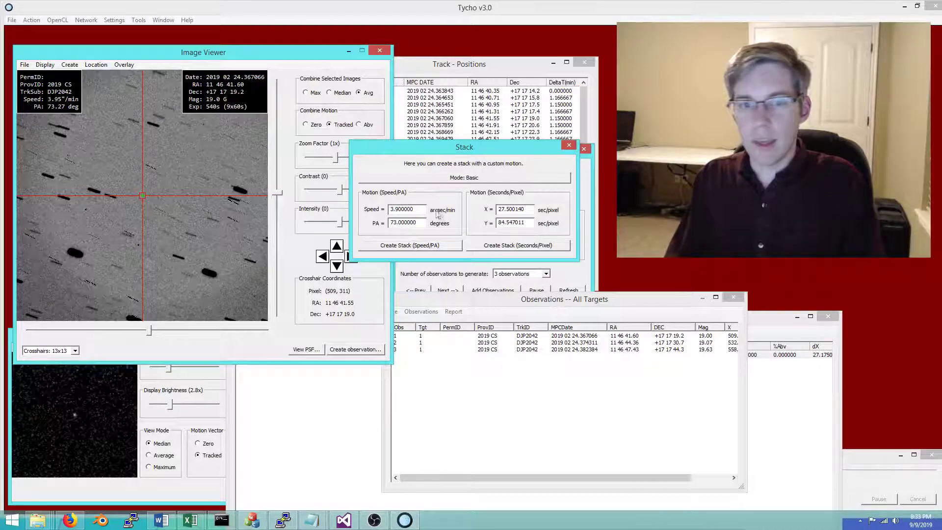
Step: Zoom to 4x and build the stack at the current speed and angle, checking the third observation
drag(336, 157, 351, 157)
drag(417, 212, 369, 210)
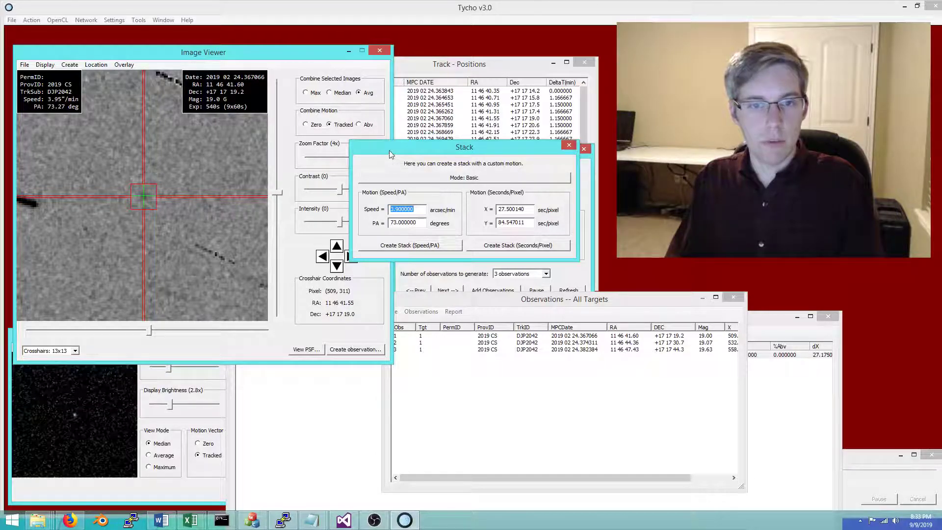
drag(391, 155, 419, 193)
click(426, 283)
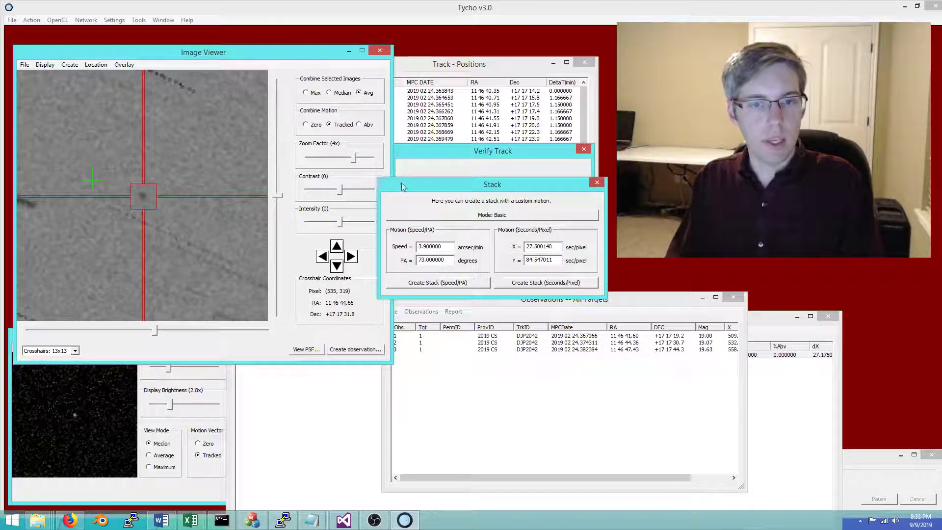
drag(401, 183, 451, 271)
click(413, 382)
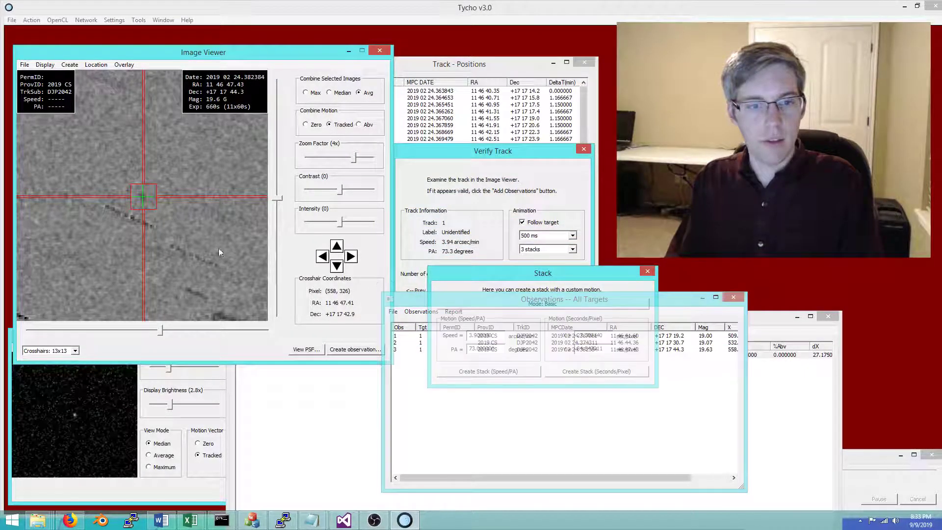
click(500, 373)
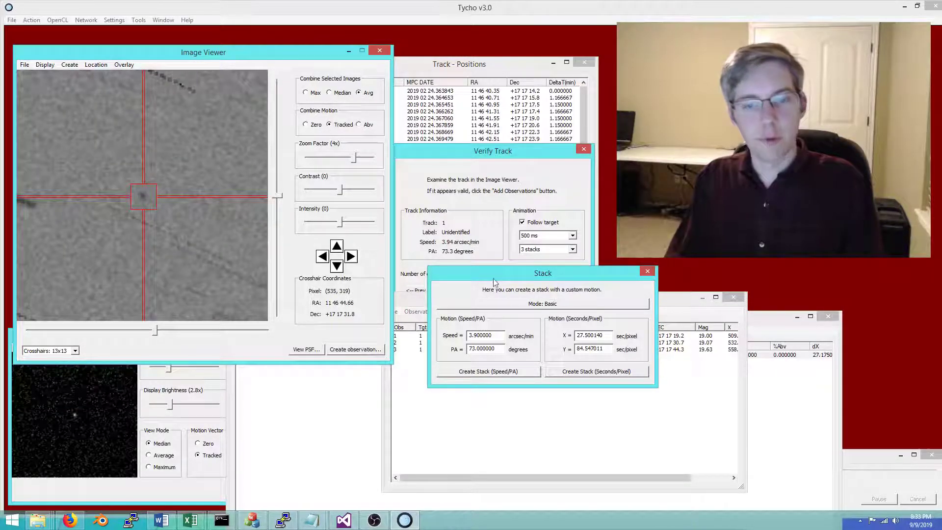
Step: Try restacking at speeds 3.7, 3.5 and 3 arcsec/min
drag(491, 276, 463, 270)
double_click(453, 343)
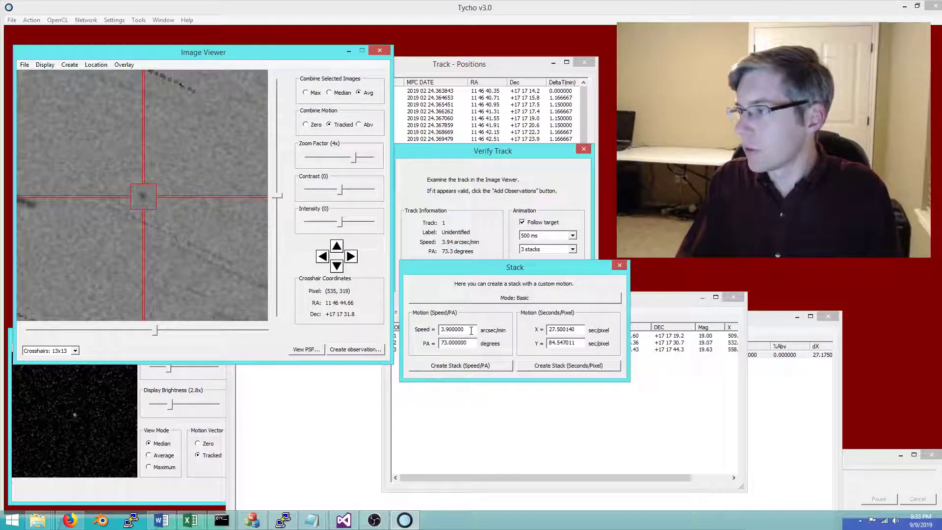
double_click(453, 330)
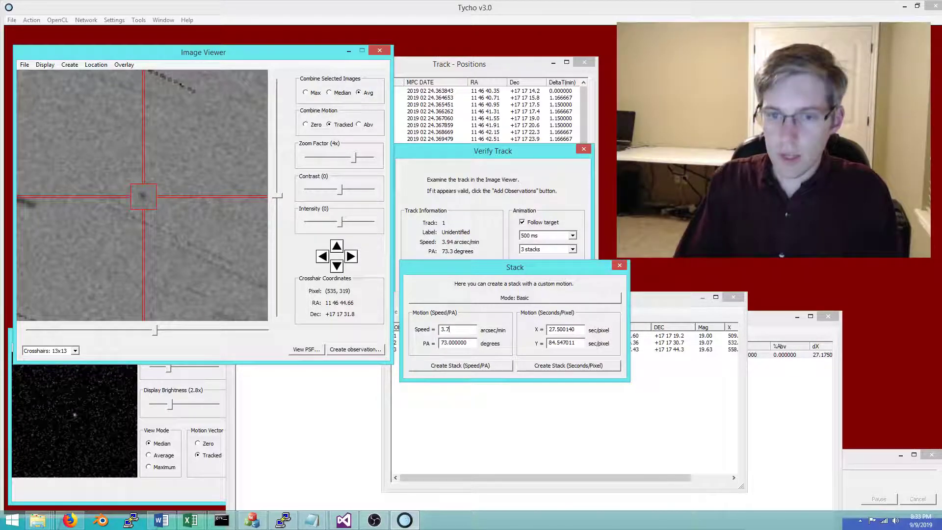
click(460, 366)
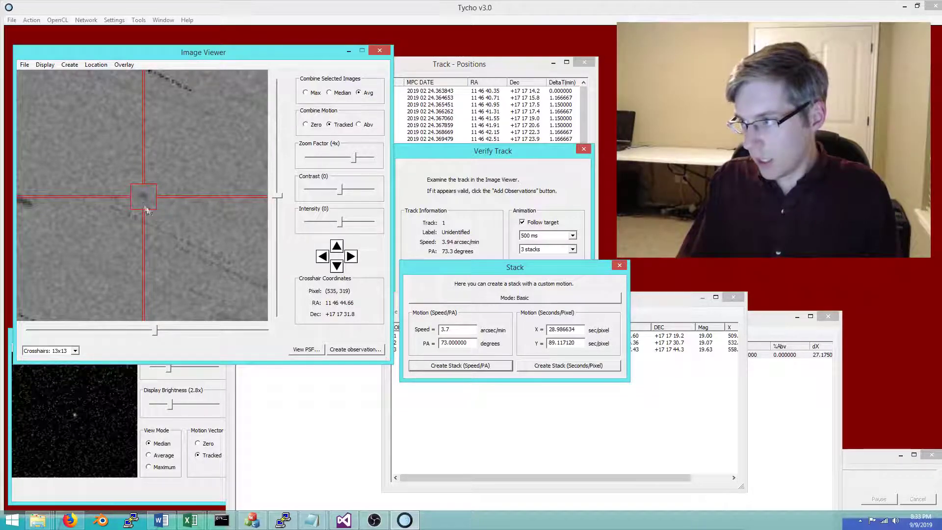
double_click(447, 329)
text(3)
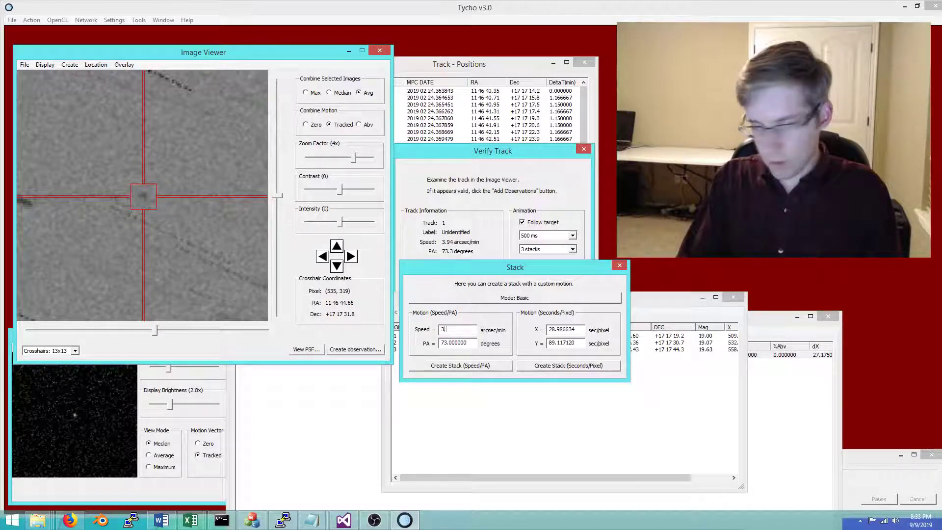
text(.5)
click(440, 366)
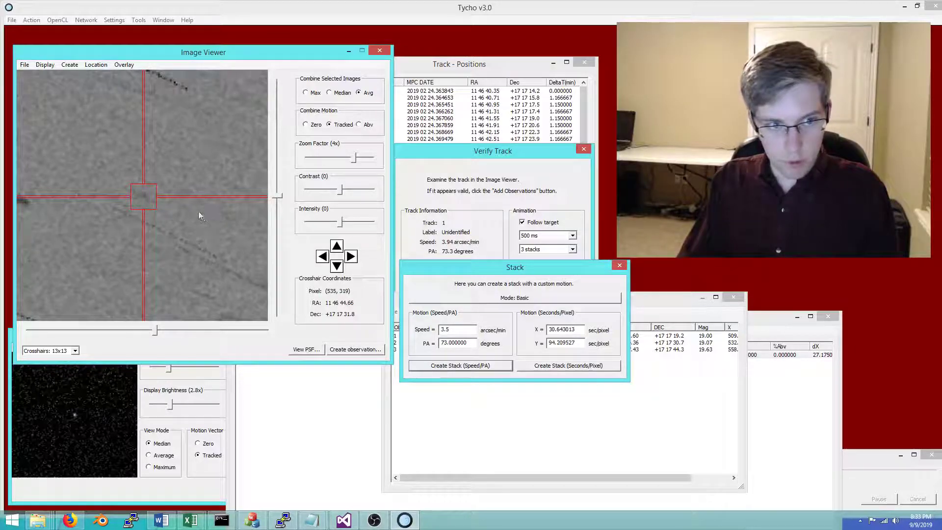
double_click(455, 329)
text(3)
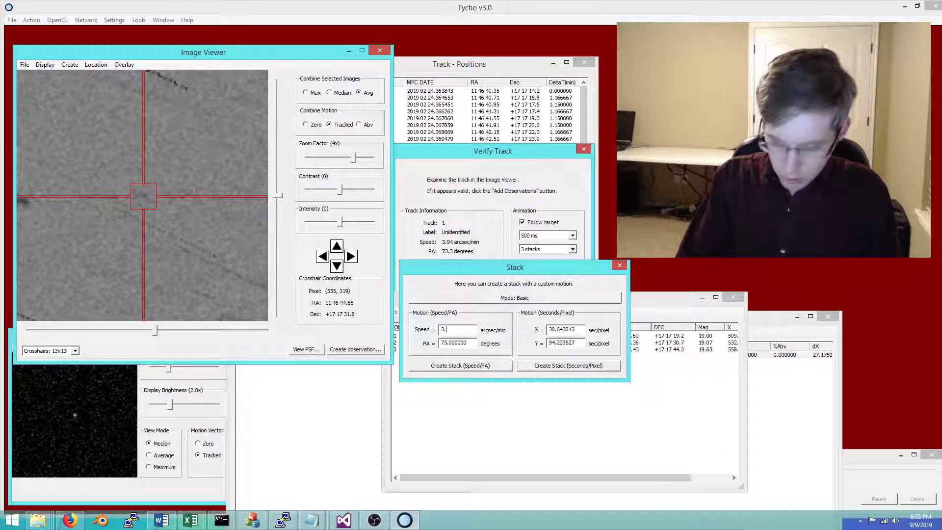
click(478, 368)
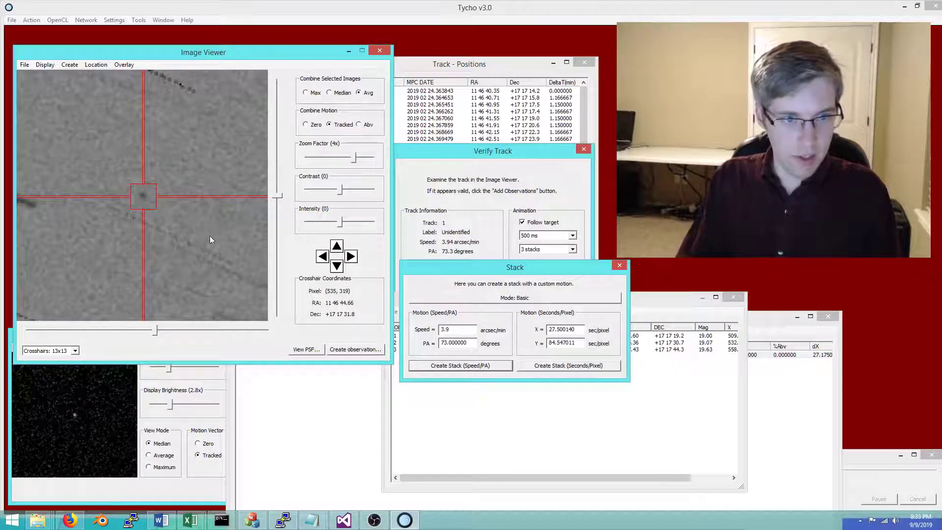
double_click(453, 330)
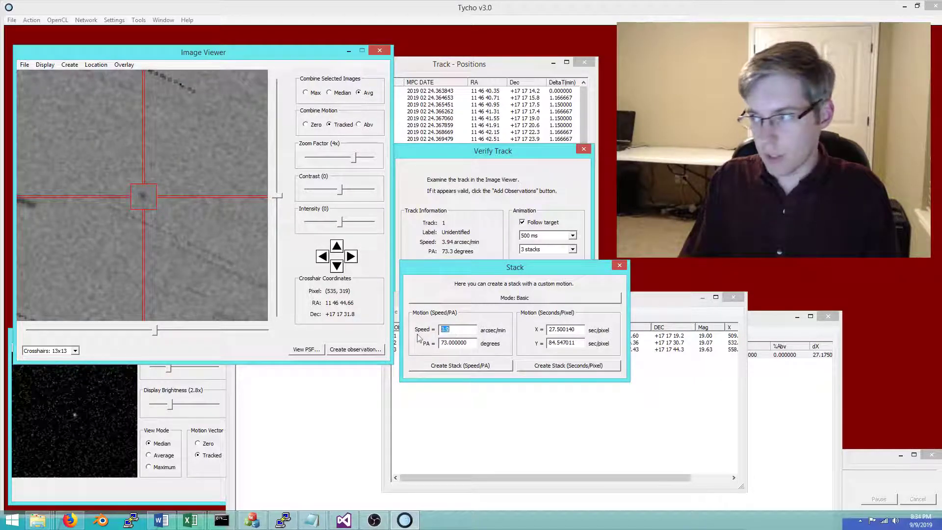
Step: In Advanced mode, stack with stop speed 4.5, then stop PA 93, then stop speed 3.9
click(483, 300)
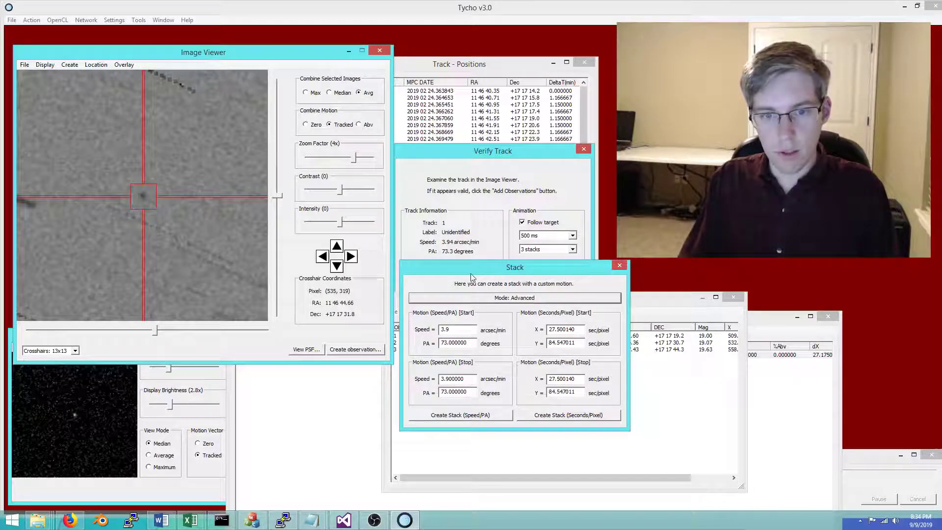
drag(471, 268, 459, 234)
drag(352, 160, 336, 158)
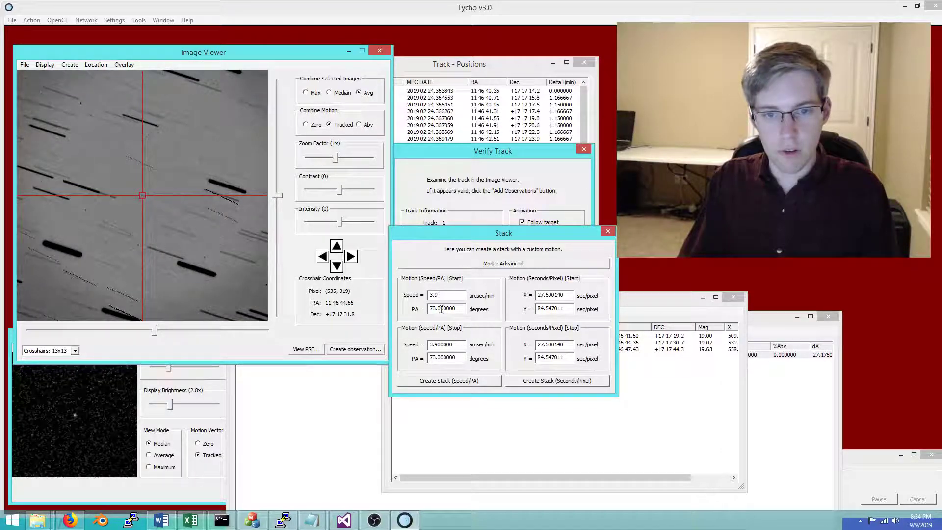
double_click(442, 344)
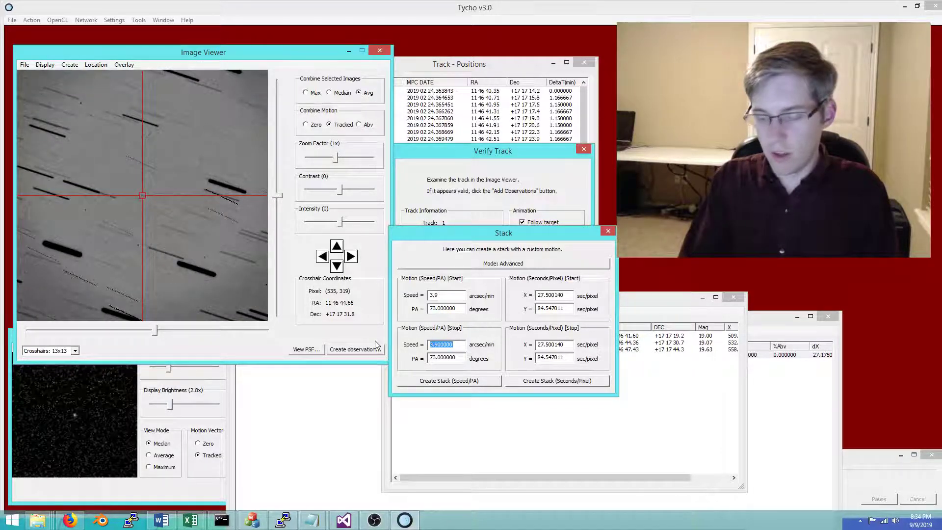
text(4.5)
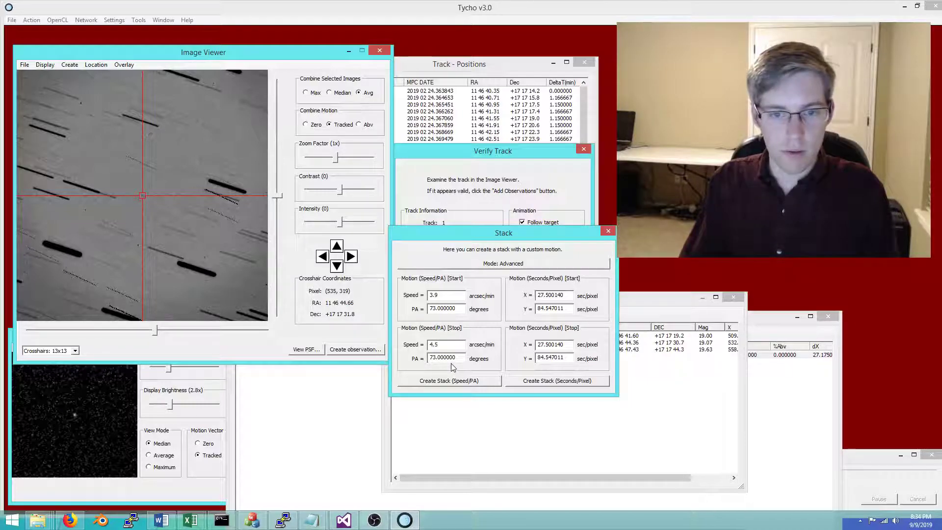
click(445, 381)
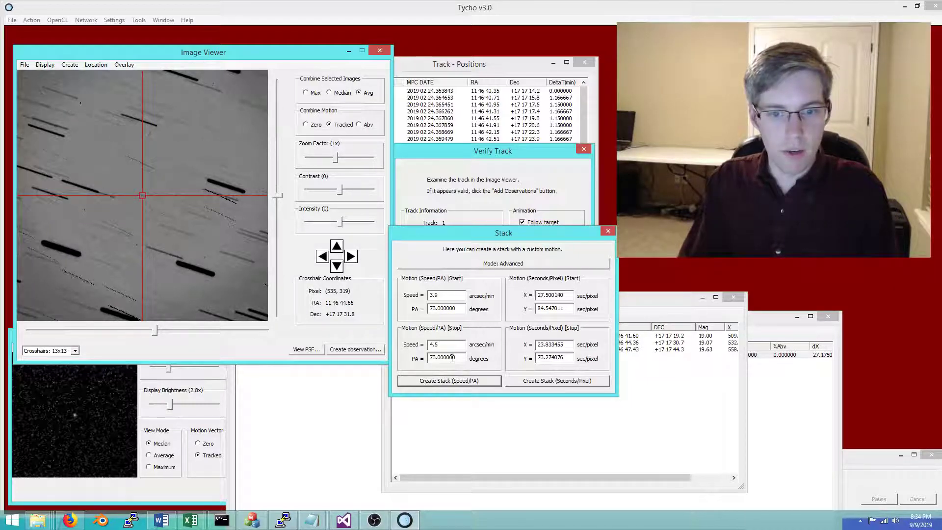
drag(434, 359, 416, 361)
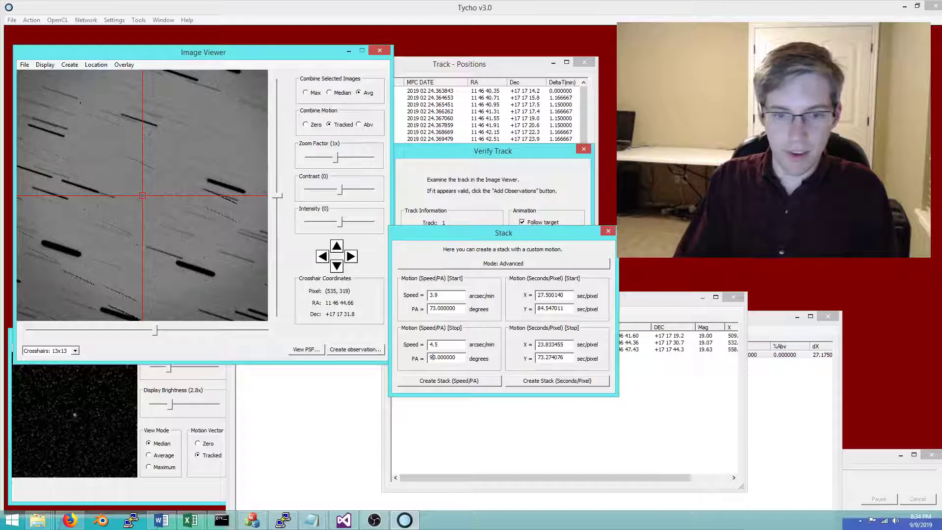
click(424, 379)
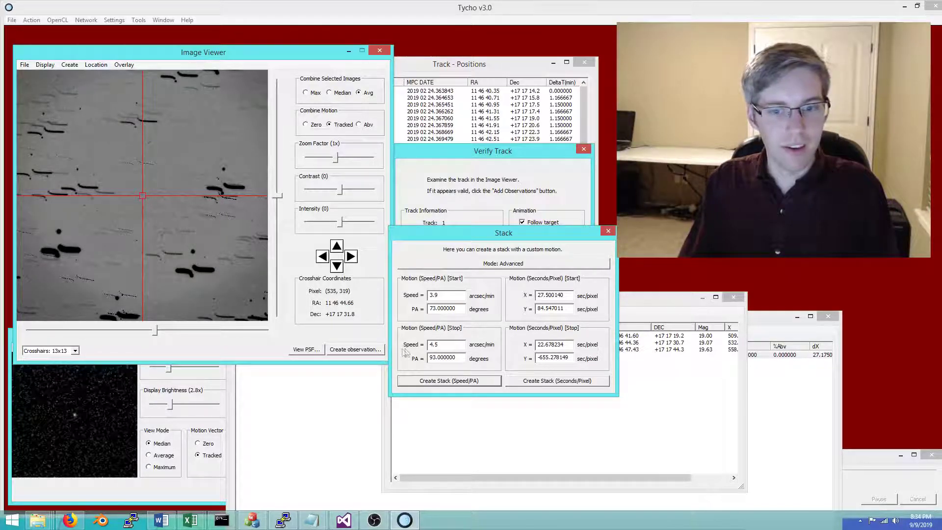
drag(442, 345, 422, 341)
text(3.9)
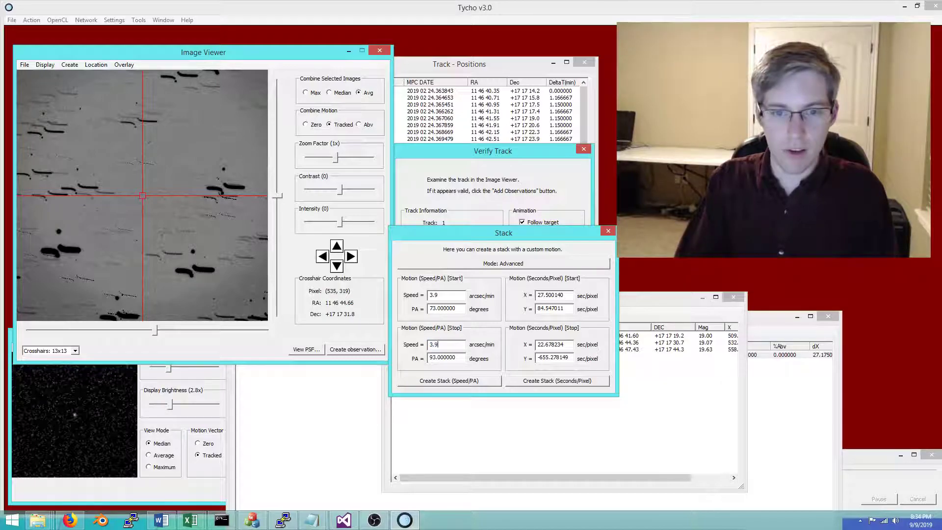
click(439, 382)
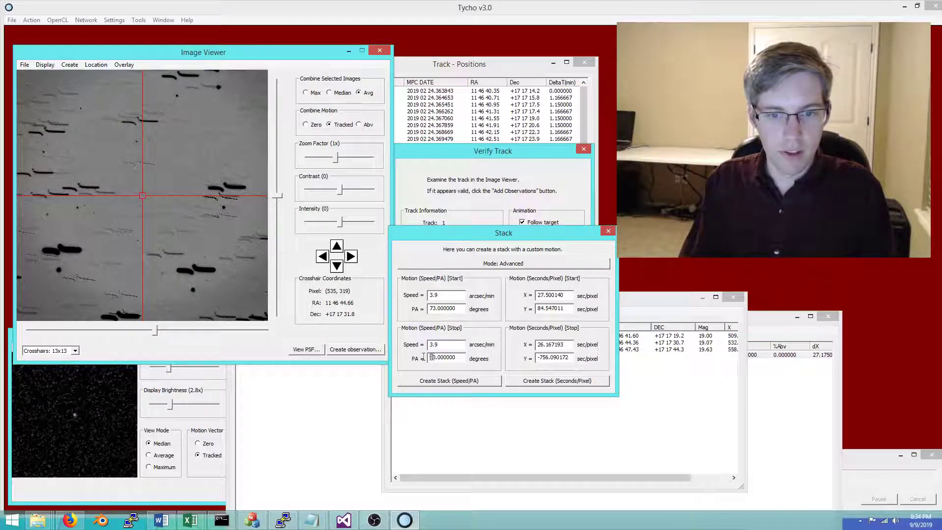
Step: Return to Basic mode and create the constant 3.9 arcsec/min, PA 73 stack at 2x zoom
click(483, 264)
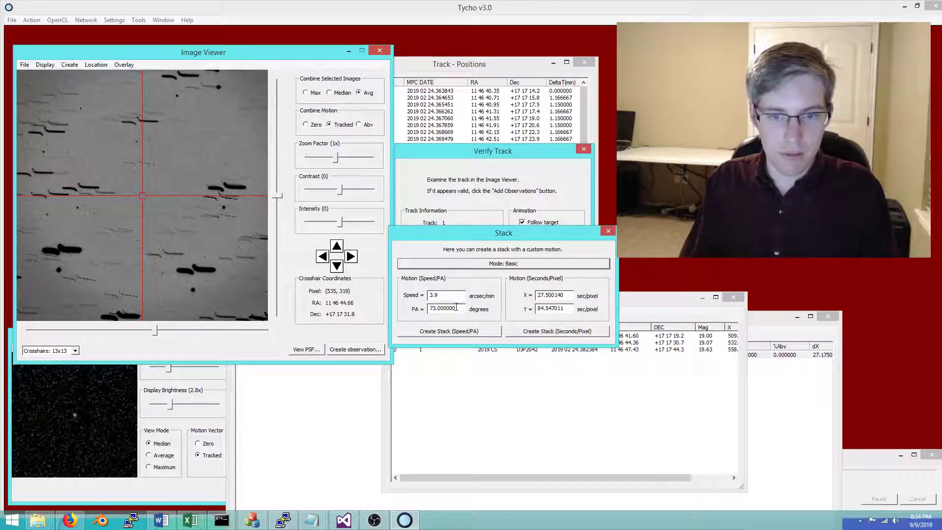
click(450, 331)
drag(336, 162, 345, 158)
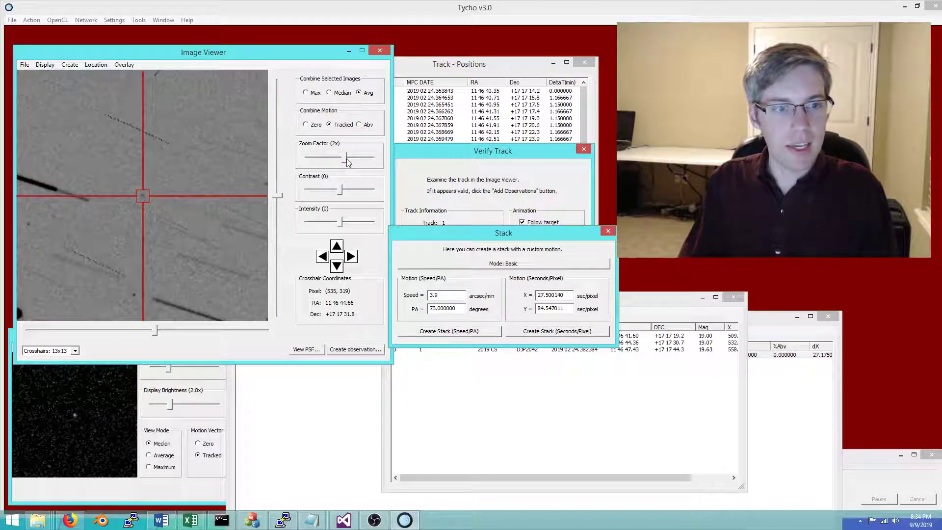
click(69, 65)
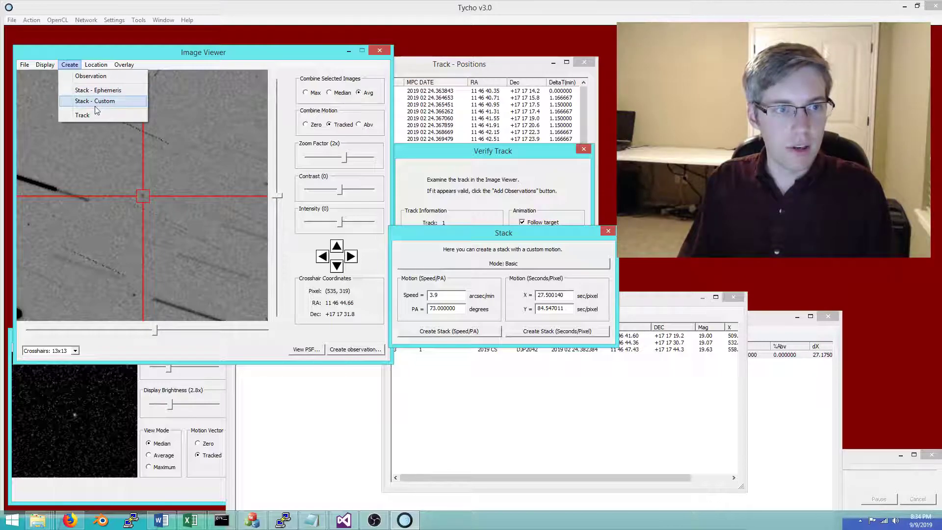
click(151, 57)
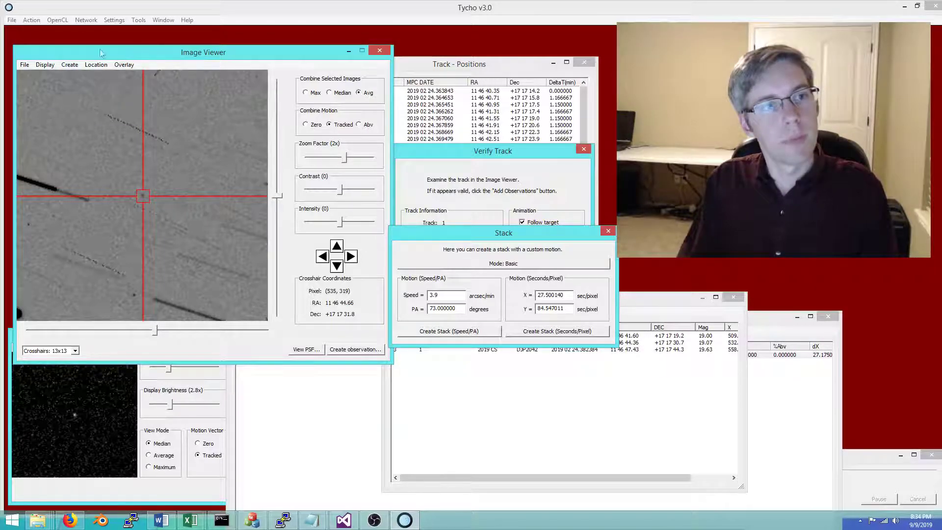
click(32, 20)
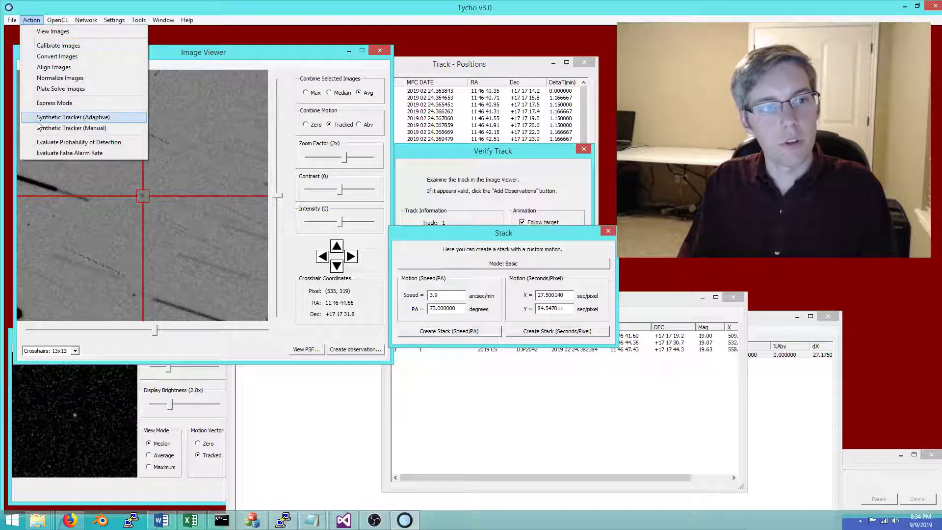
Step: Launch the adaptive synthetic tracker and accept the auto star subtraction threshold of 5115
click(67, 121)
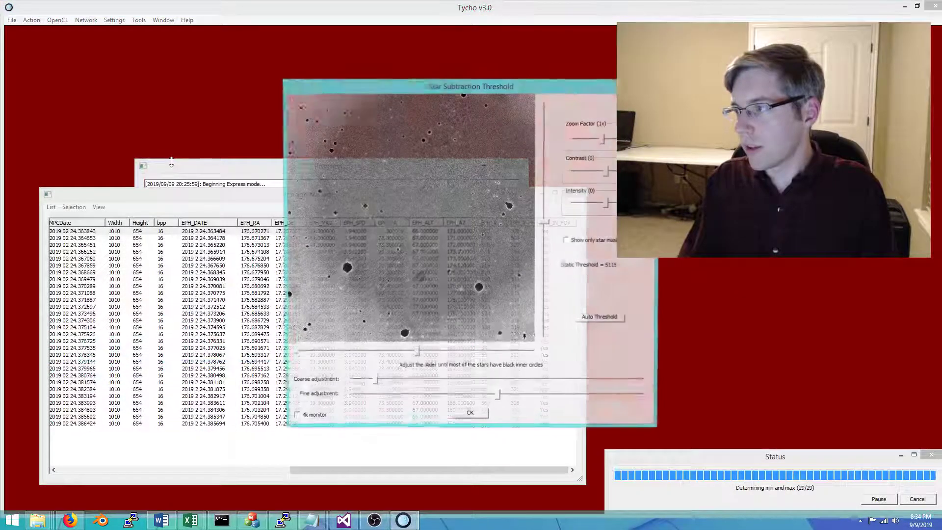
drag(394, 90, 258, 77)
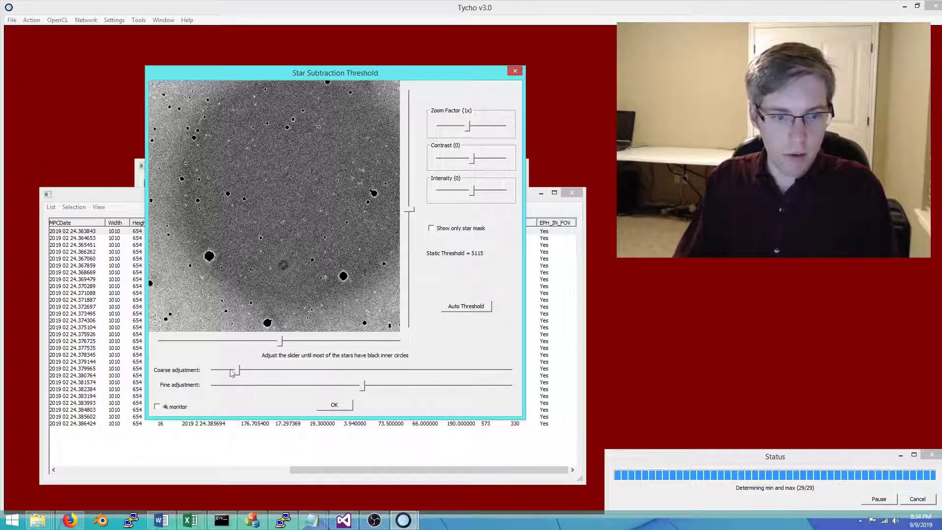
drag(237, 372, 344, 374)
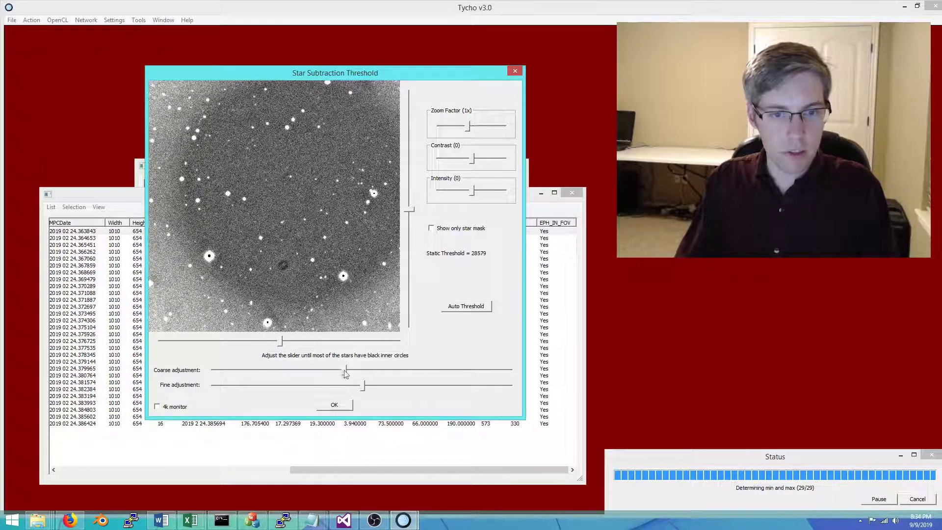
click(472, 313)
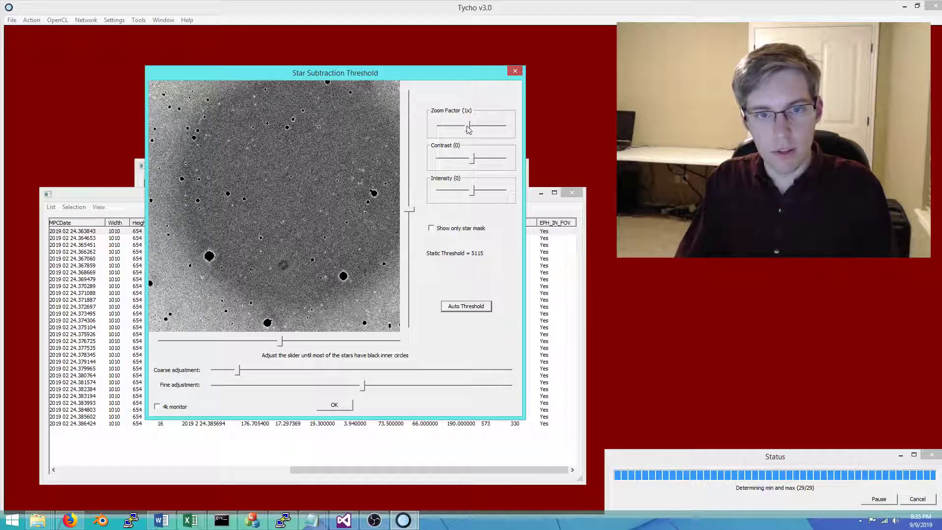
drag(468, 128, 476, 128)
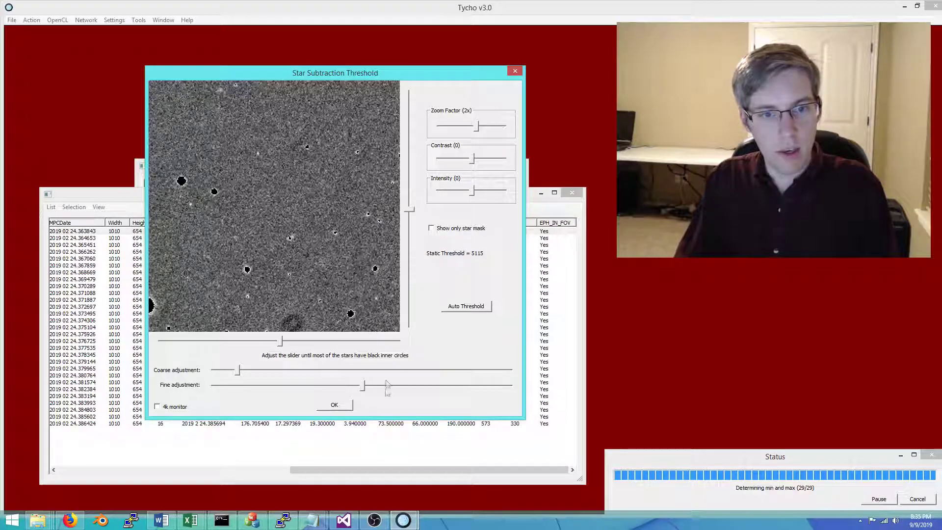
click(333, 404)
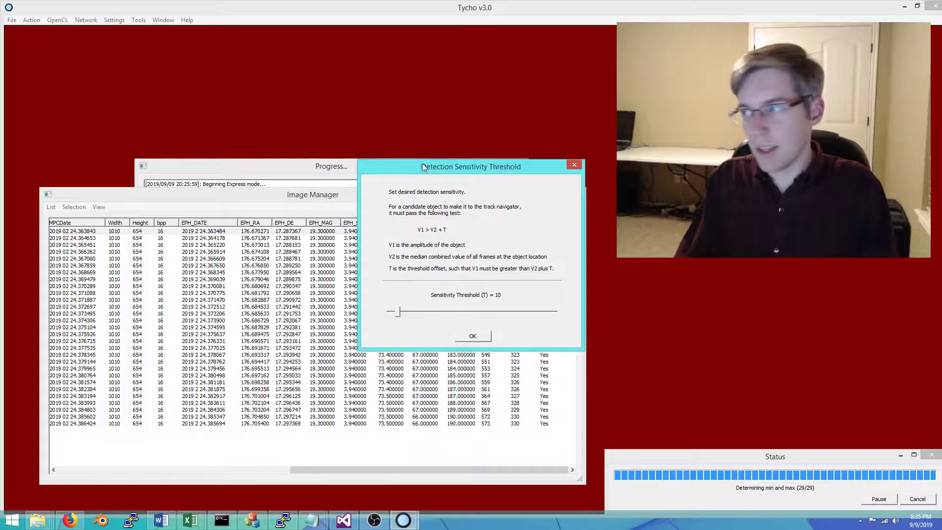
Step: Accept the detection sensitivity threshold unchanged at T = 10
drag(423, 167, 344, 116)
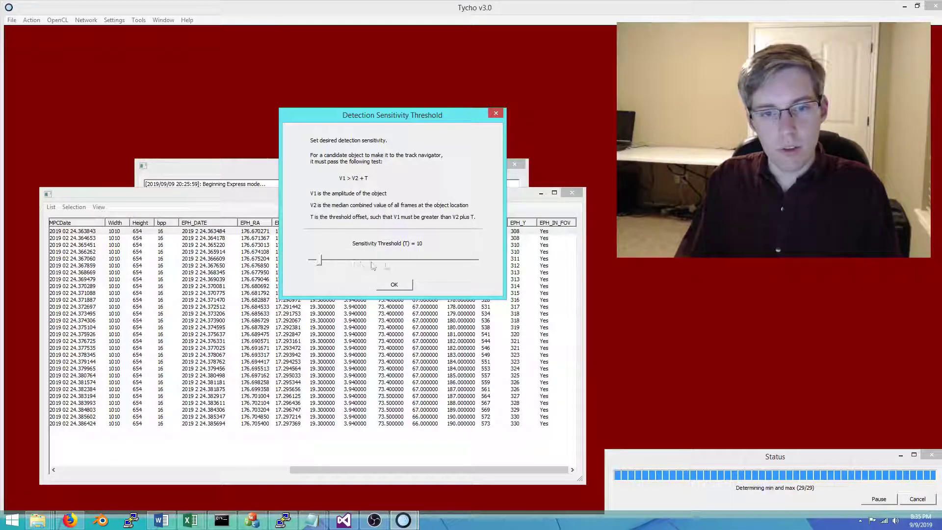
click(394, 286)
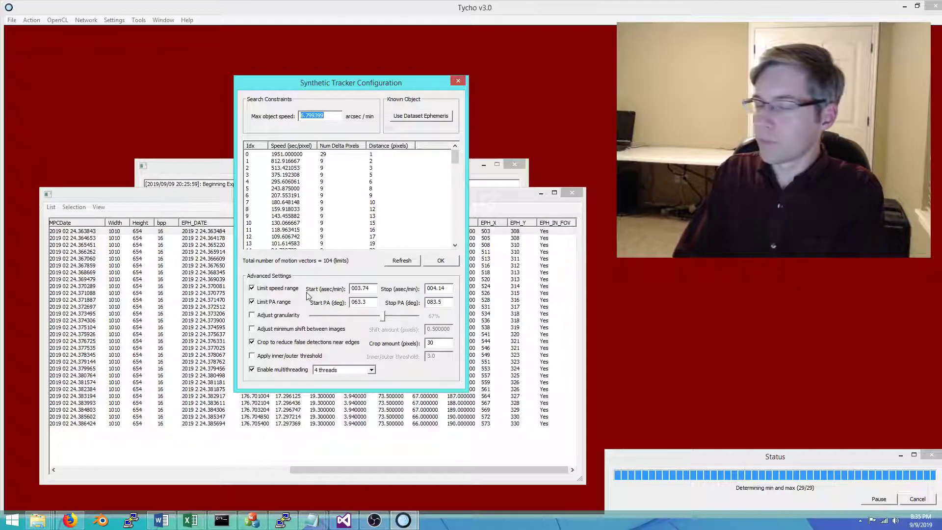
Step: Clear the start and stop speed and PA limit values
double_click(365, 288)
key(BackSpace)
double_click(362, 302)
key(BackSpace)
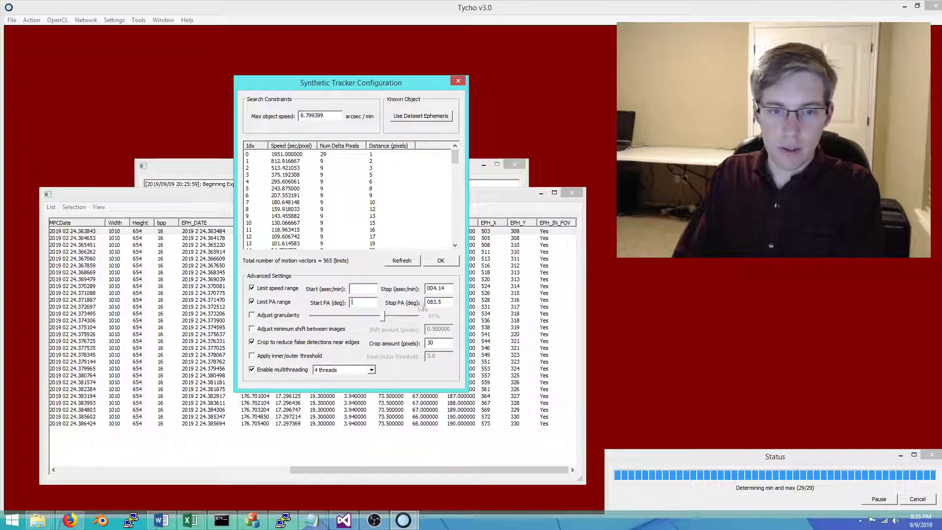
double_click(437, 302)
key(BackSpace)
double_click(437, 289)
key(BackSpace)
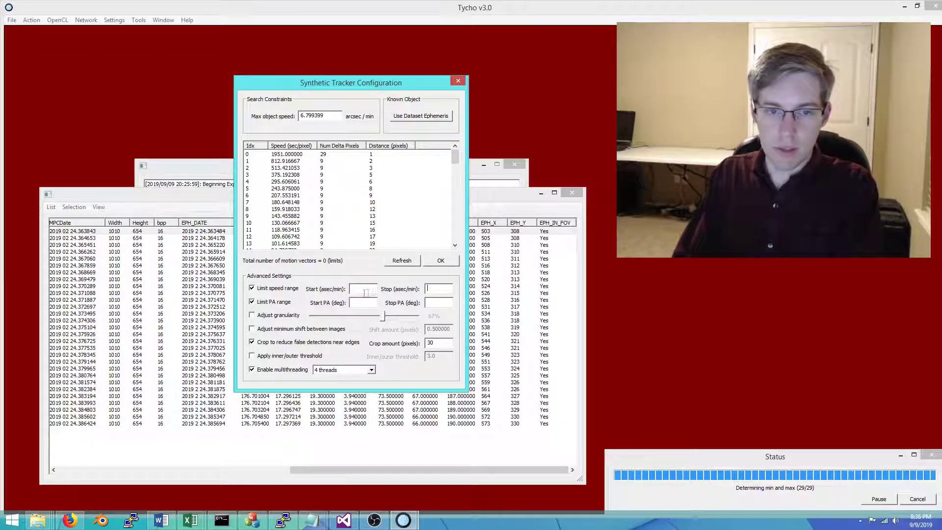
Step: Uncheck Limit speed range and Limit PA range, giving 35344 motion vectors
click(273, 289)
click(273, 301)
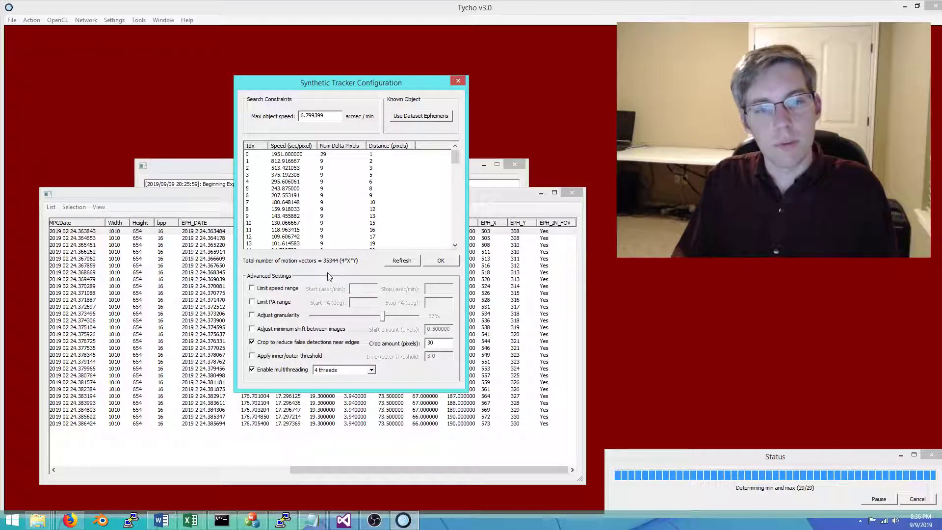
click(278, 289)
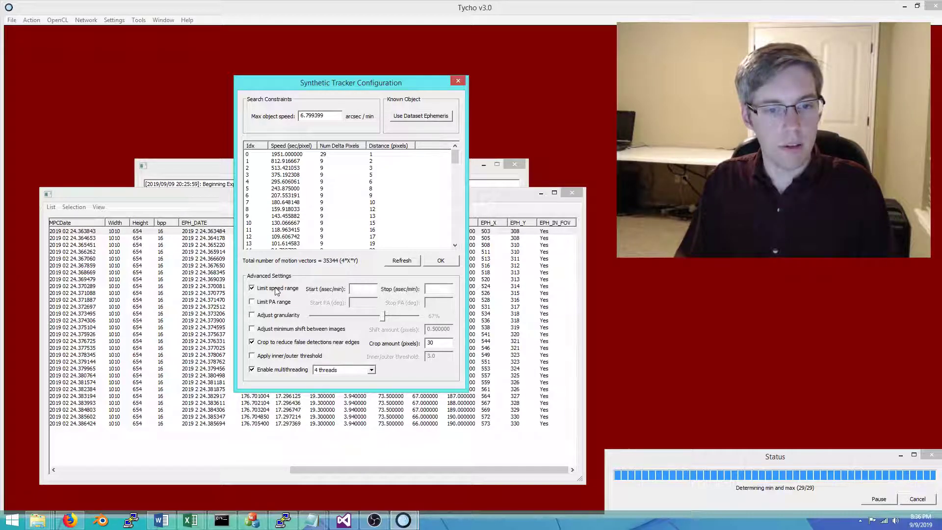
click(268, 292)
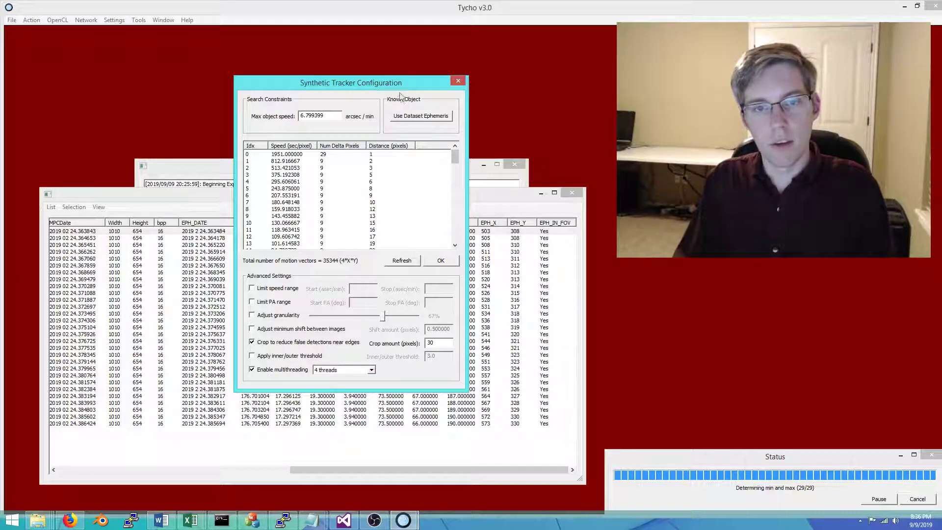
drag(395, 85, 257, 93)
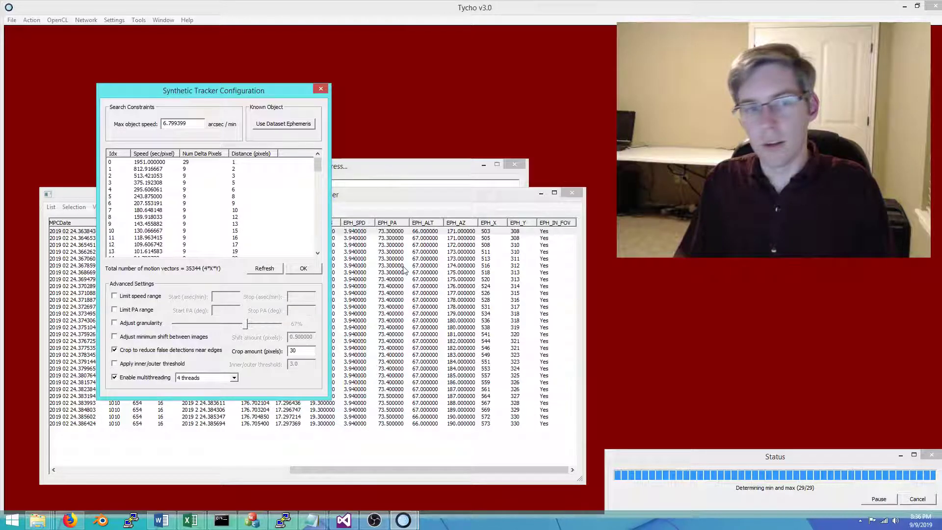
Step: After trial edits, restore the tracker speed limits to the dataset ephemeris 3.74–4.14 arcsec/min and accept
click(284, 125)
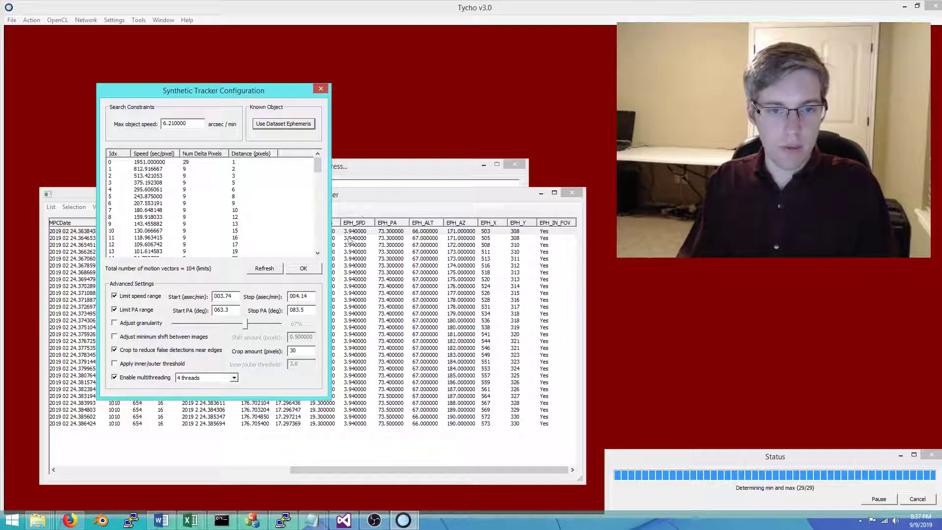
drag(233, 296, 230, 299)
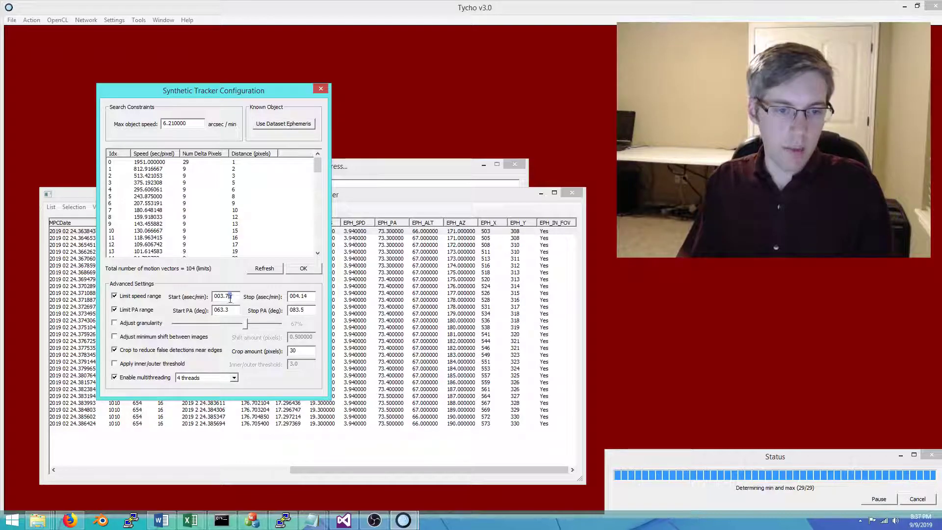
click(238, 297)
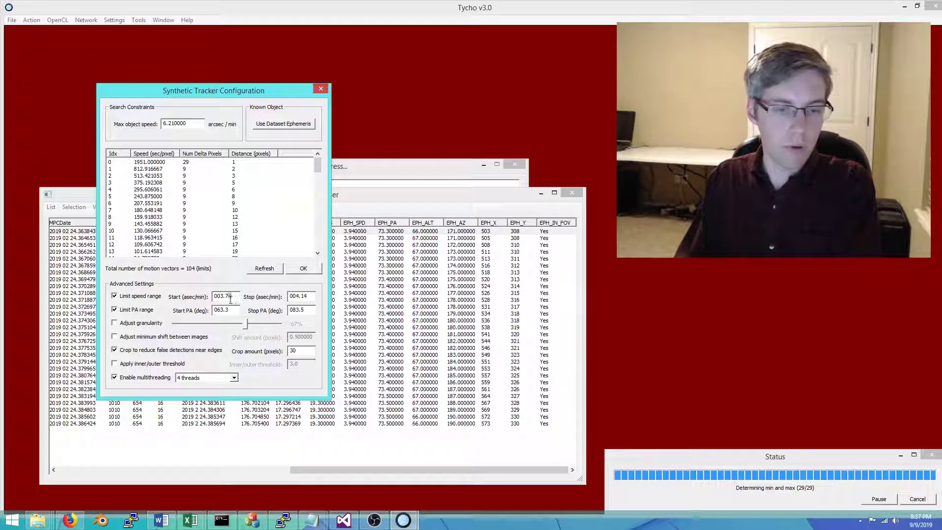
drag(236, 298, 224, 298)
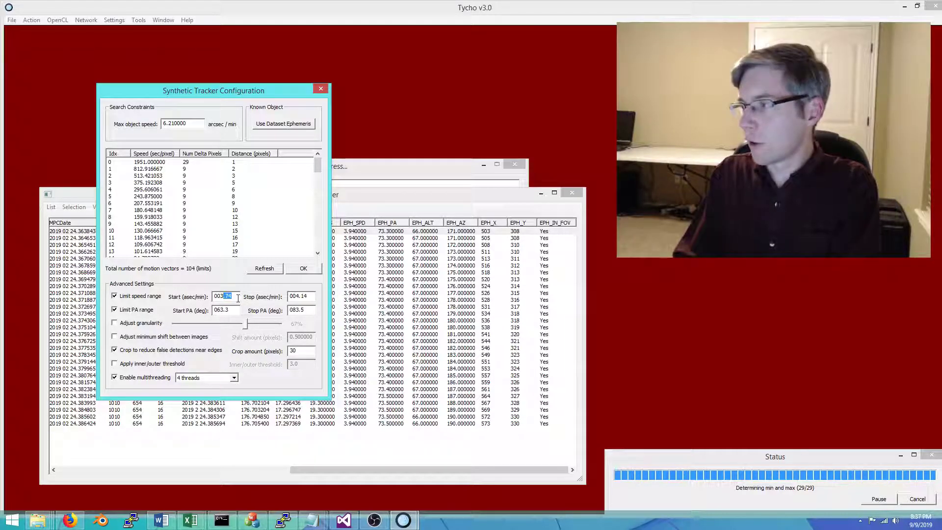
key(BackSpace)
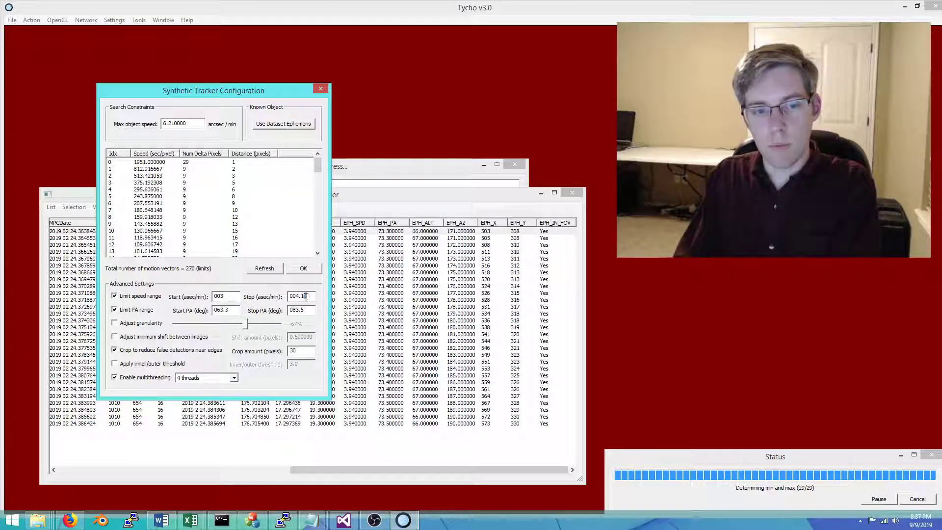
drag(304, 297, 303, 297)
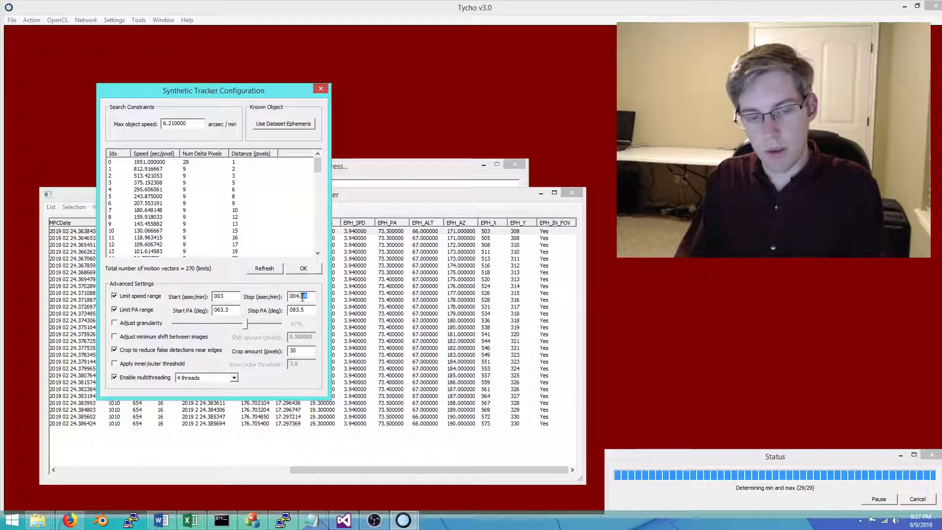
text(4)
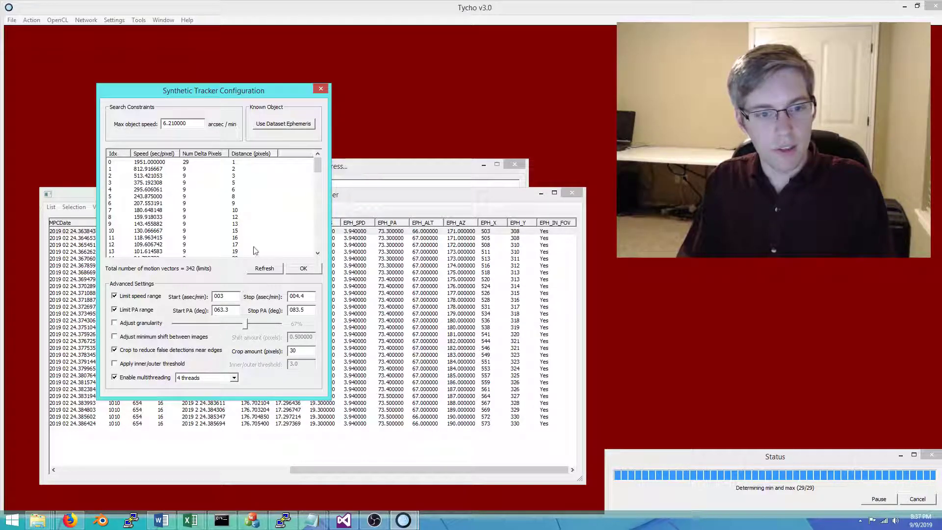
click(284, 123)
double_click(232, 296)
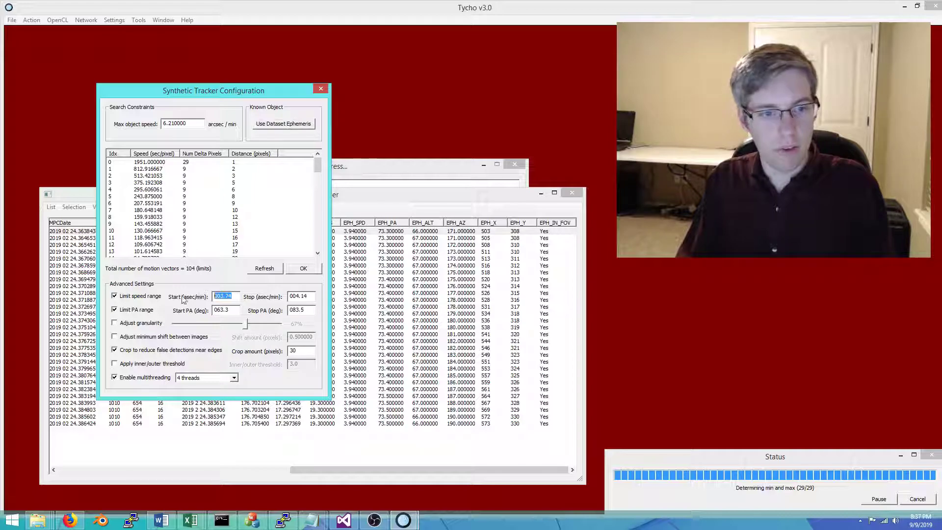
click(303, 269)
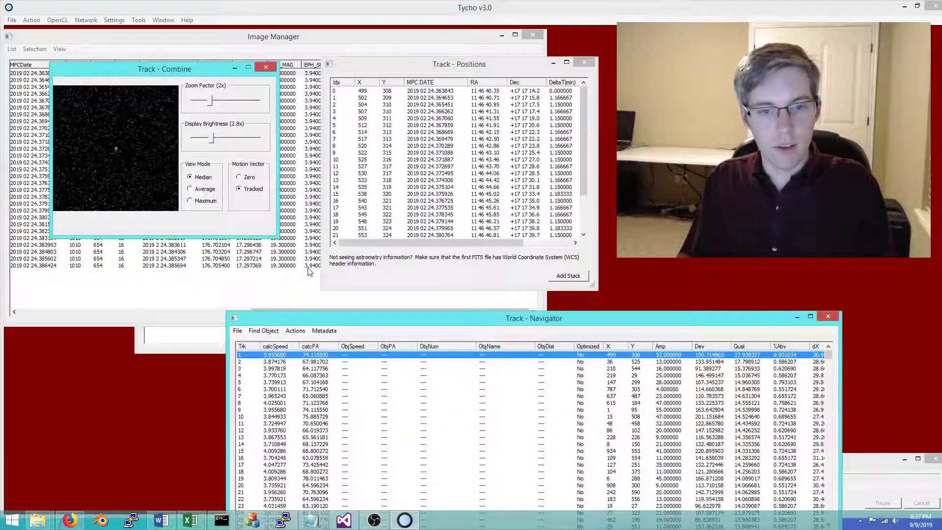
Step: Open candidate track 1 from the Track Navigator and verify it
drag(351, 322, 186, 311)
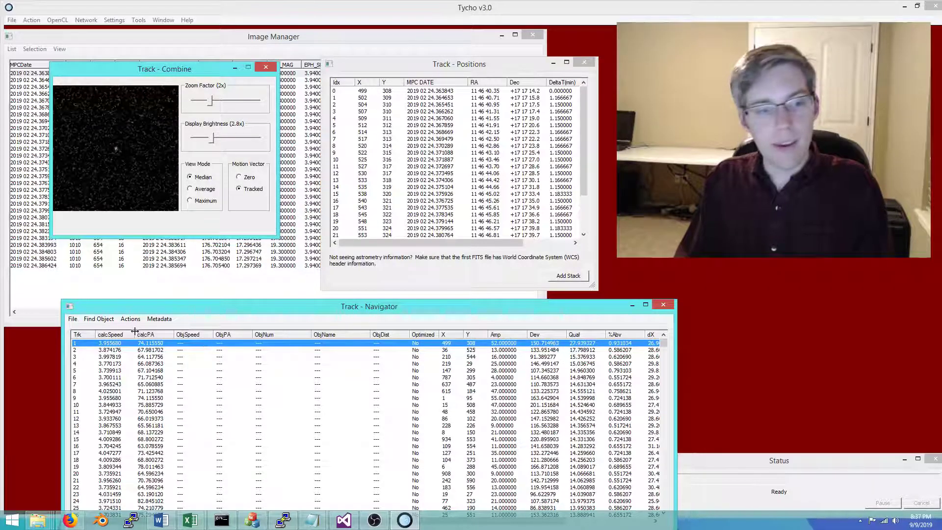
double_click(131, 347)
right_click(132, 346)
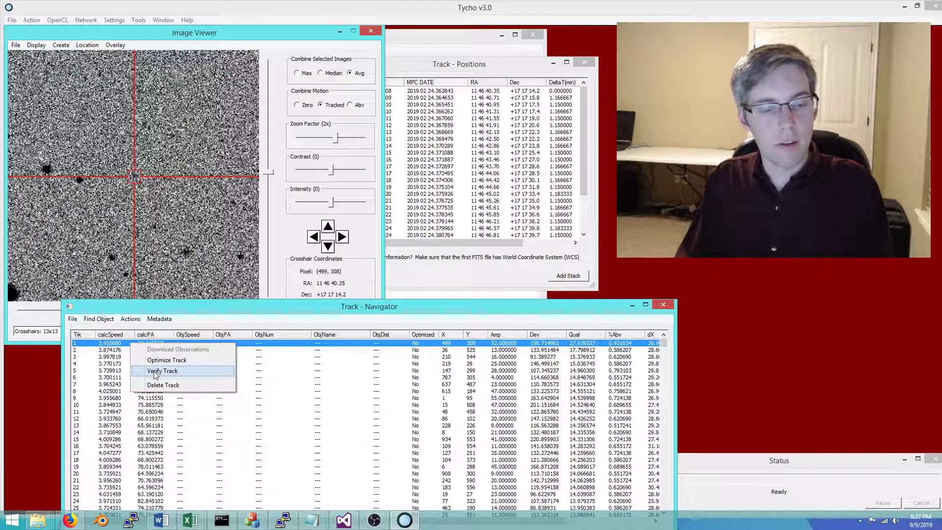
click(162, 371)
drag(185, 68, 455, 202)
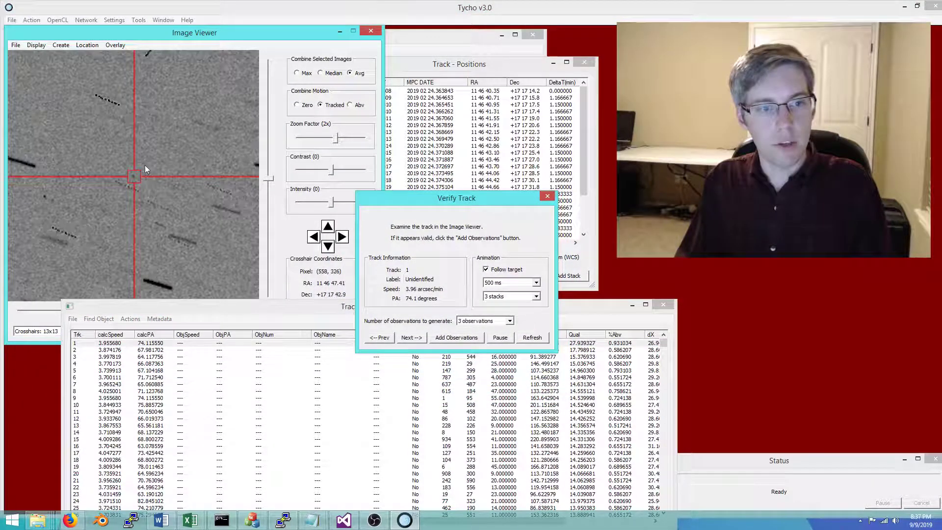
Step: Add track 1's observations under provisional designation 2019 CS and select the three new entries
click(456, 338)
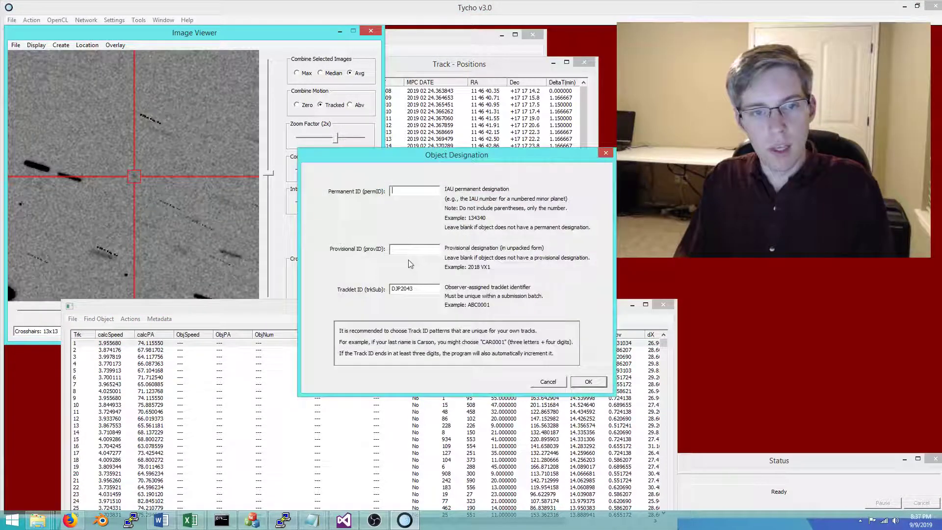
click(412, 248)
text(2019 CS)
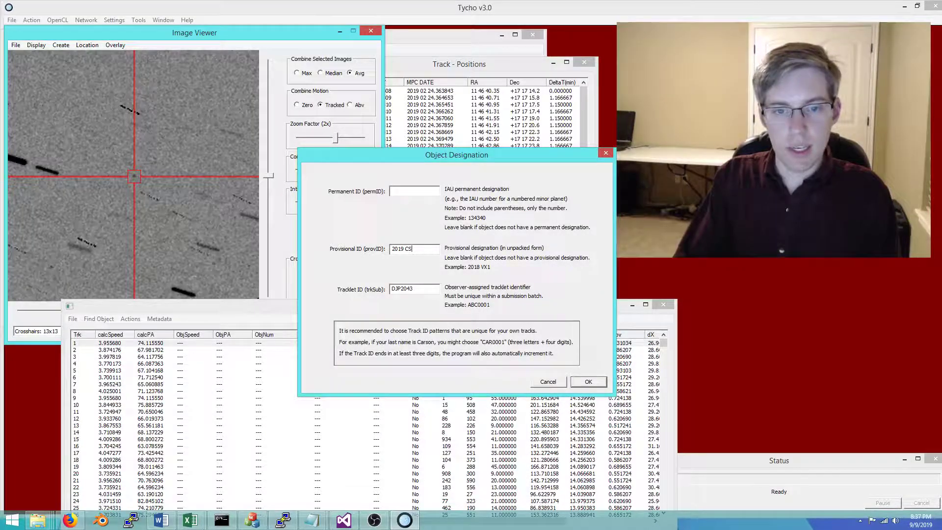
key(Return)
drag(231, 33, 483, 255)
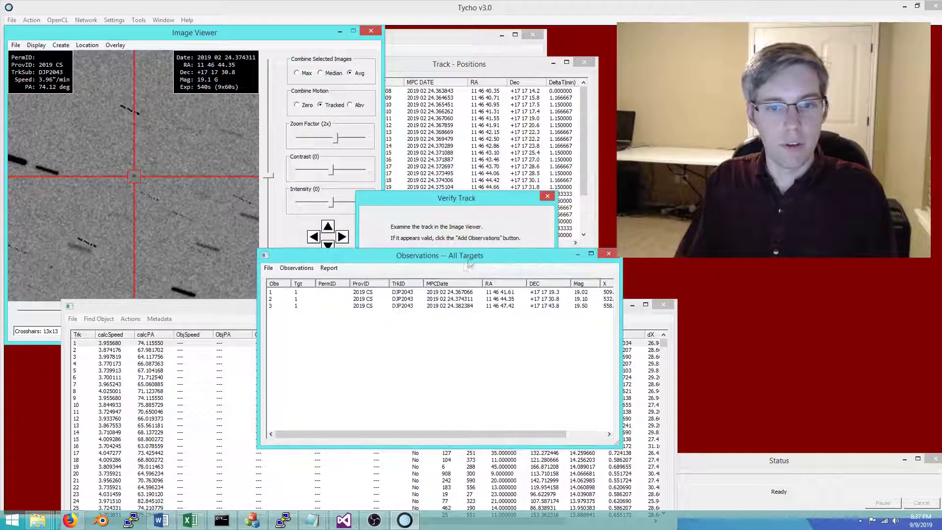
drag(328, 292, 344, 306)
right_click(328, 302)
Step: Show the observations as report text and delete the three duplicate February 24 lines
click(381, 315)
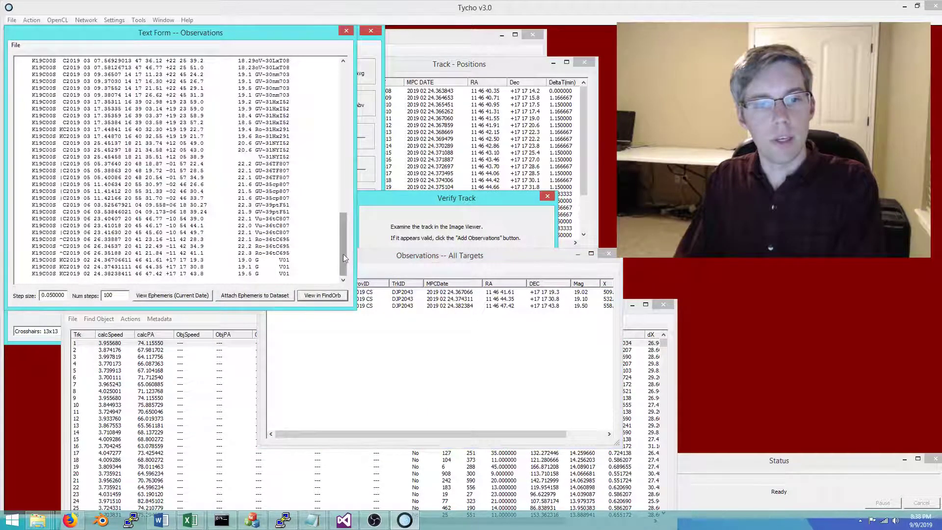
scroll(338, 241, up, 15)
drag(290, 187, 15, 170)
key(Delete)
Step: Fit the observations in Find_Orb, check the three new February 24 residuals, then close it
click(322, 296)
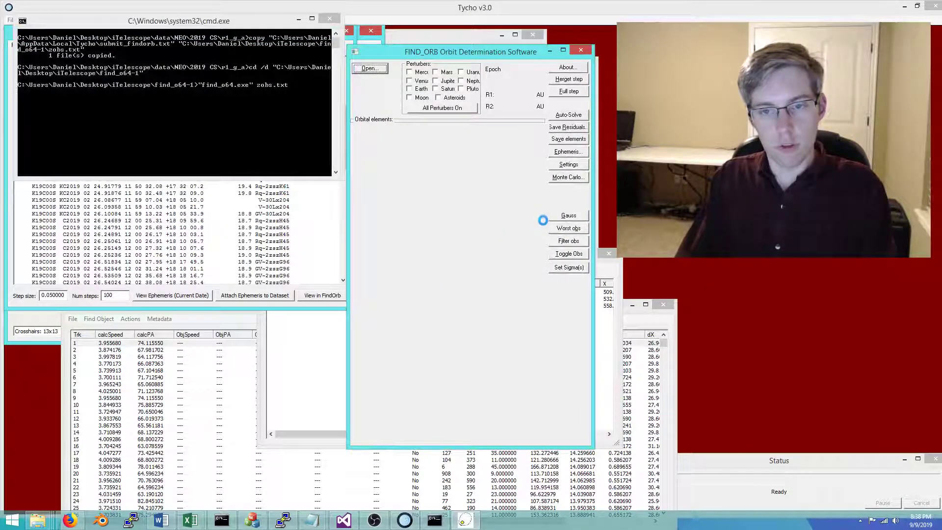
drag(542, 218, 542, 260)
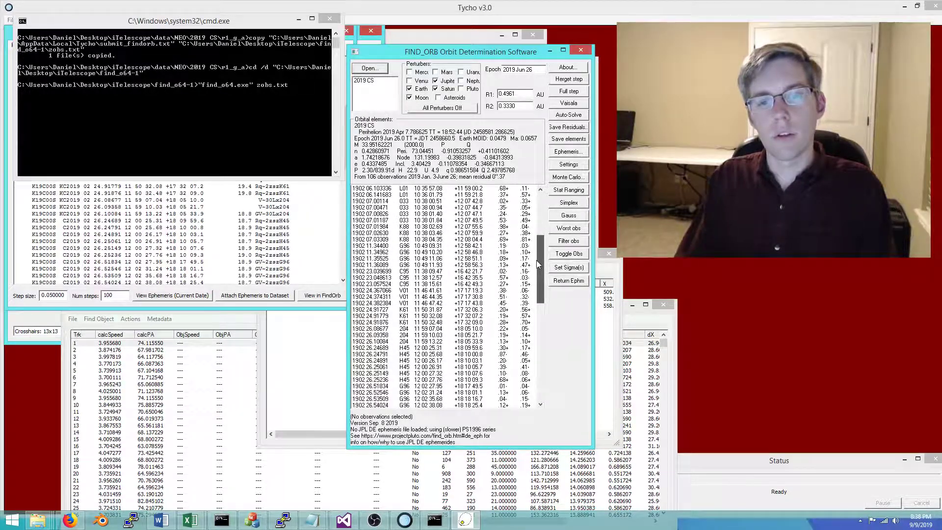
click(404, 291)
drag(406, 294, 407, 303)
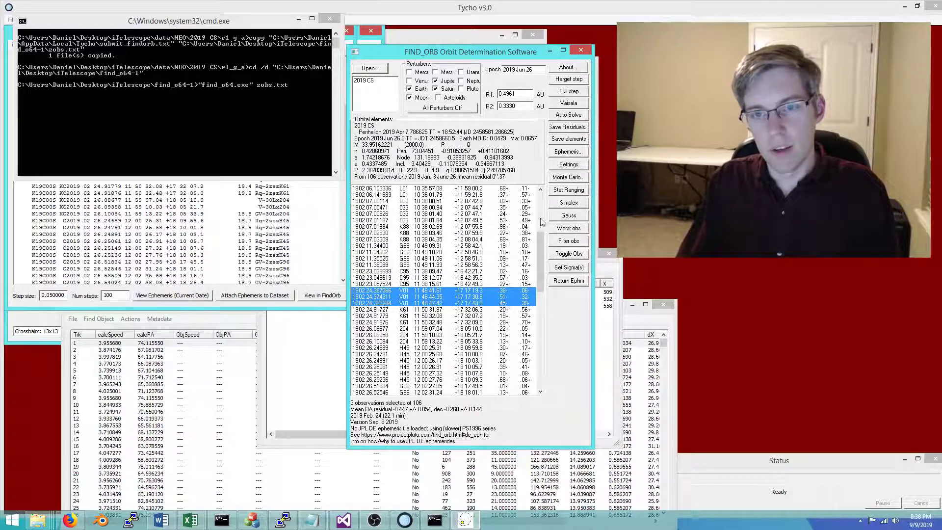
click(580, 49)
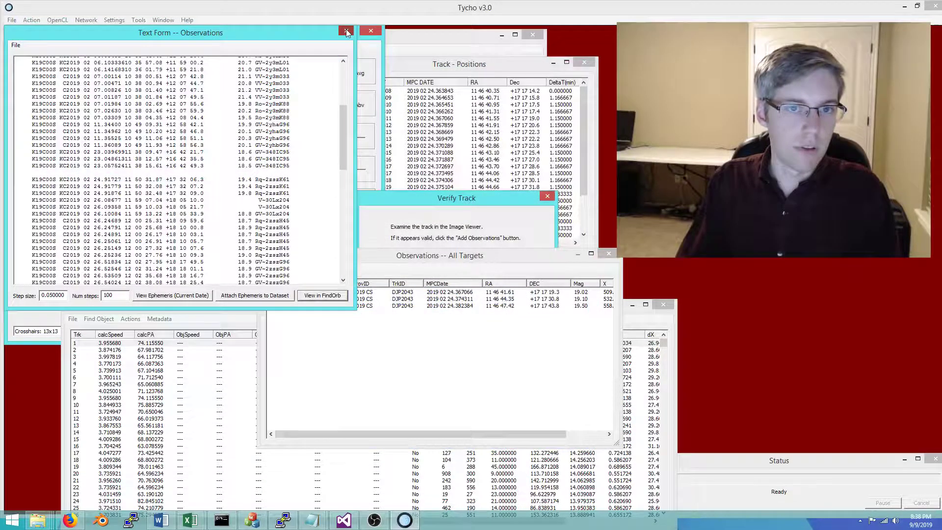
Step: Close the observation text, deselect the three observations and zoom out on the asteroid image
click(346, 32)
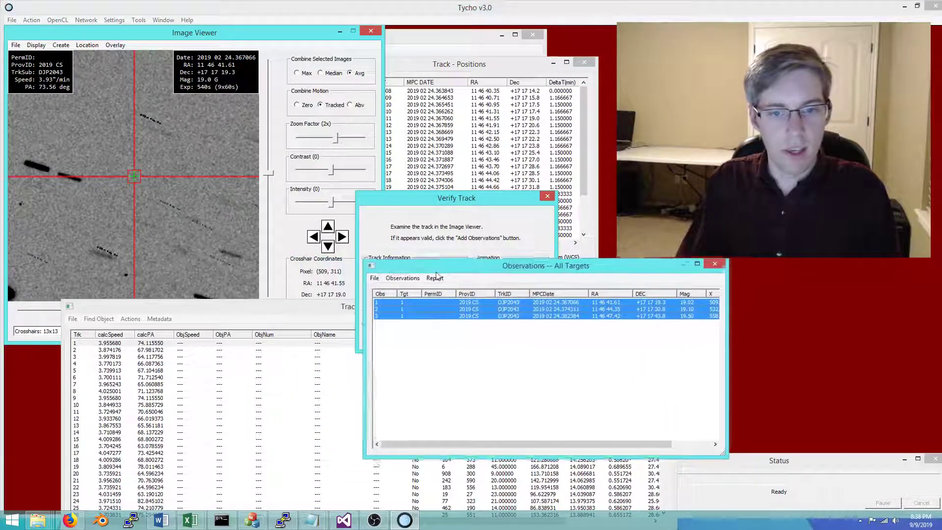
drag(436, 275, 443, 252)
click(443, 332)
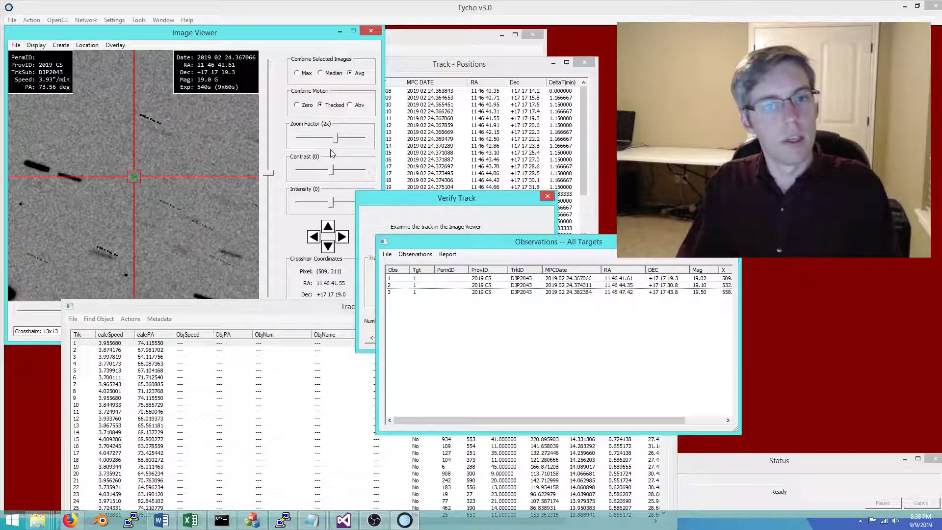
mouse_move(336, 138)
mouse_down()
mouse_move(321, 141)
mouse_move(343, 140)
mouse_up()
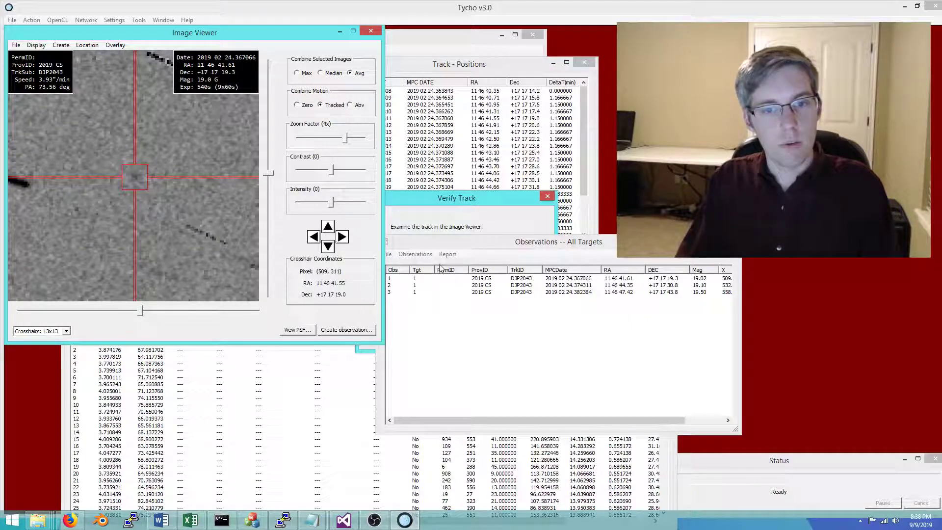
drag(430, 245, 447, 259)
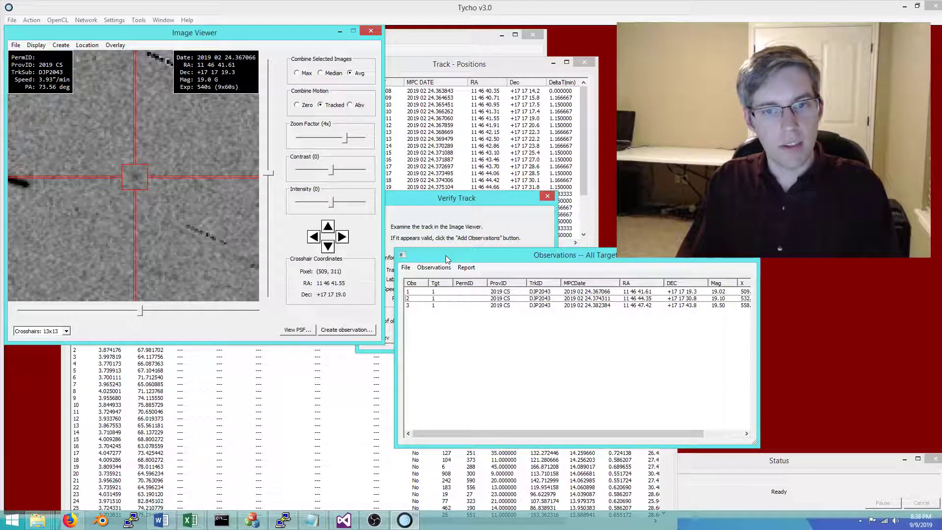
Step: Step through the track positions from the first frame to the final one
drag(431, 62, 506, 37)
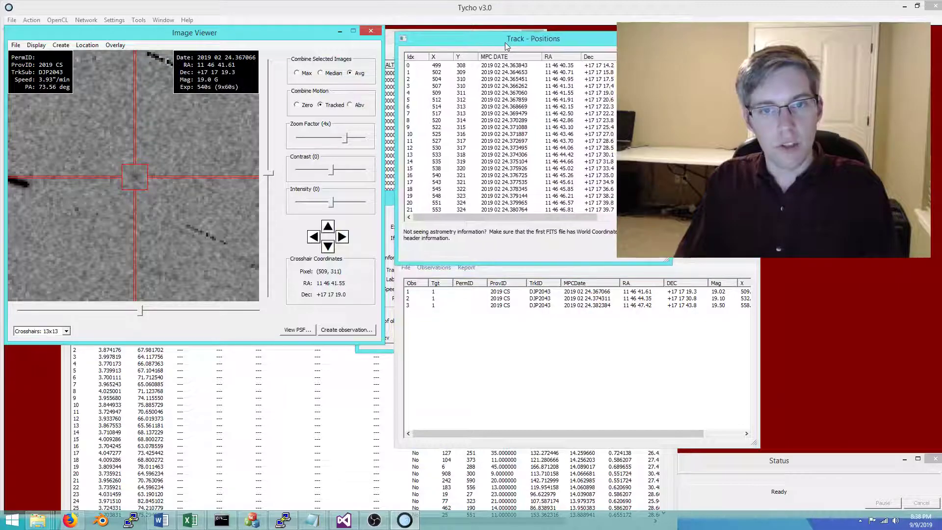
click(451, 68)
key(Down)
key(Down)
key(Down)
key(Down)
key(Down)
key(Down)
key(Down)
key(Down)
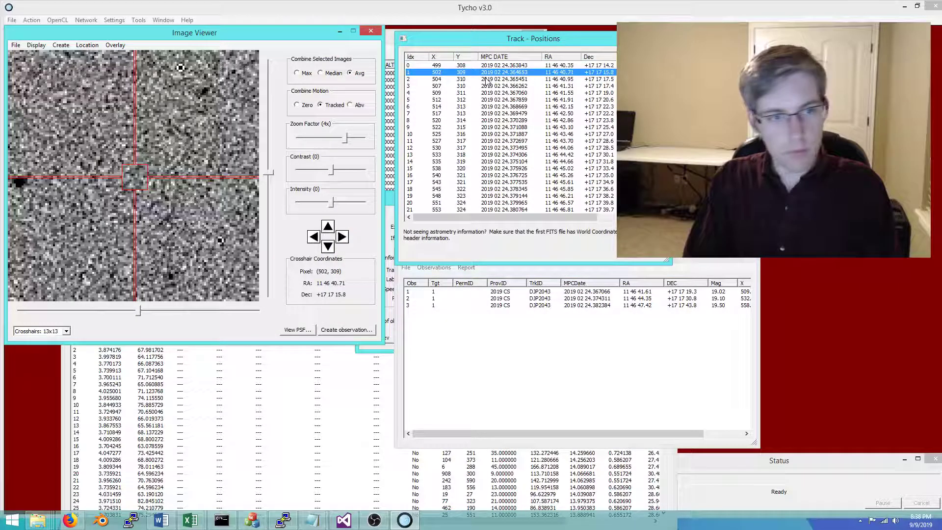
key(Down)
key(Down)
key(Down)
key(Down)
key(Down)
key(Down)
key(Down)
key(Down)
key(Down)
key(Down)
key(Down)
key(Down)
key(Down)
key(Down)
key(Down)
key(Down)
key(Down)
key(Down)
key(Down)
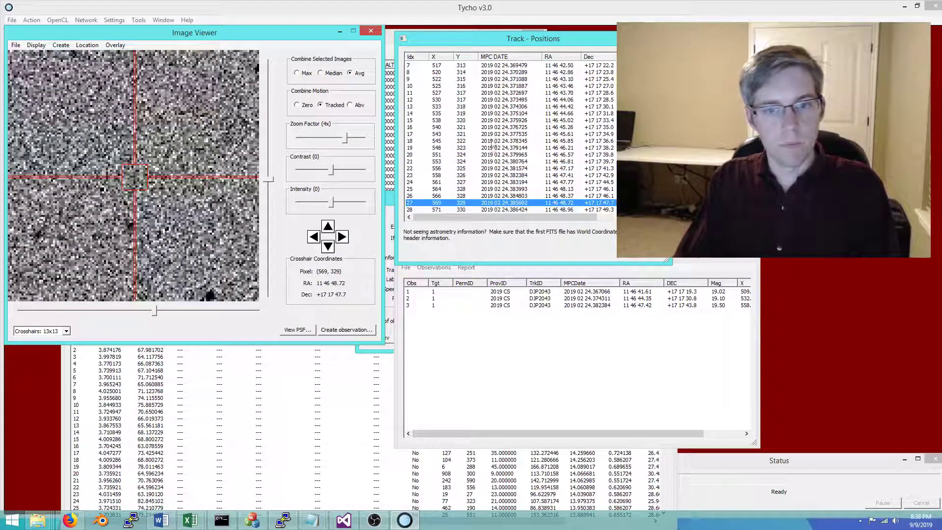
click(492, 210)
drag(492, 211, 474, 127)
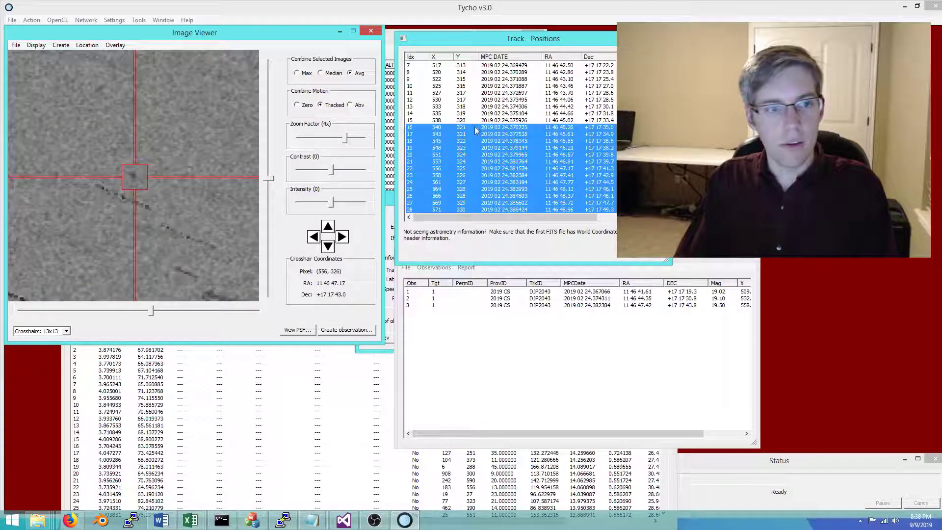
Step: Select every track position for a combined image and adjust the zoom factor around the asteroid
scroll(474, 126, up, 3)
shift+click(431, 68)
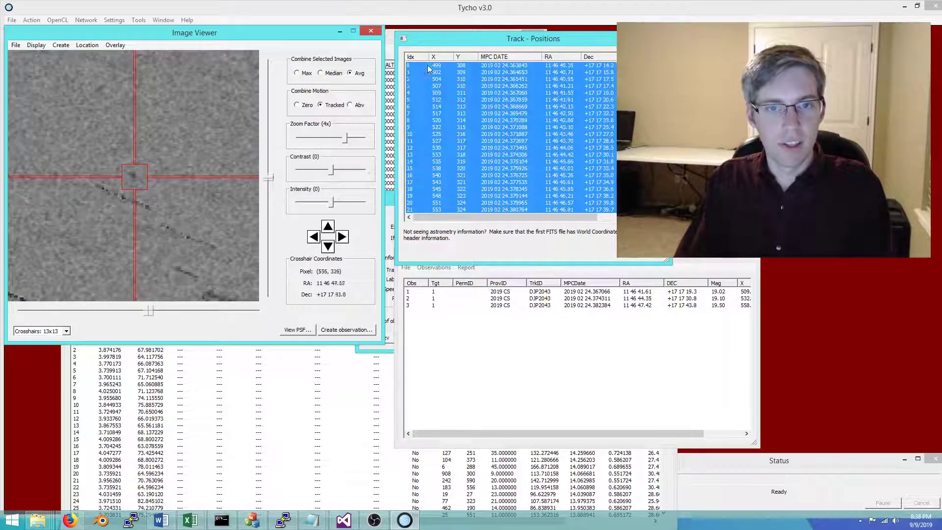
click(347, 141)
mouse_move(347, 141)
mouse_down()
mouse_move(318, 140)
mouse_move(340, 141)
mouse_up()
click(342, 141)
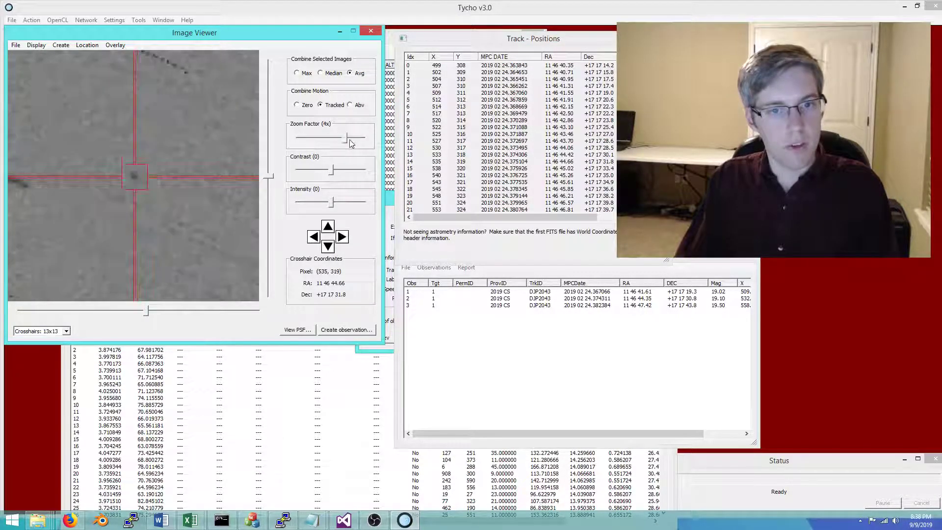
click(672, 260)
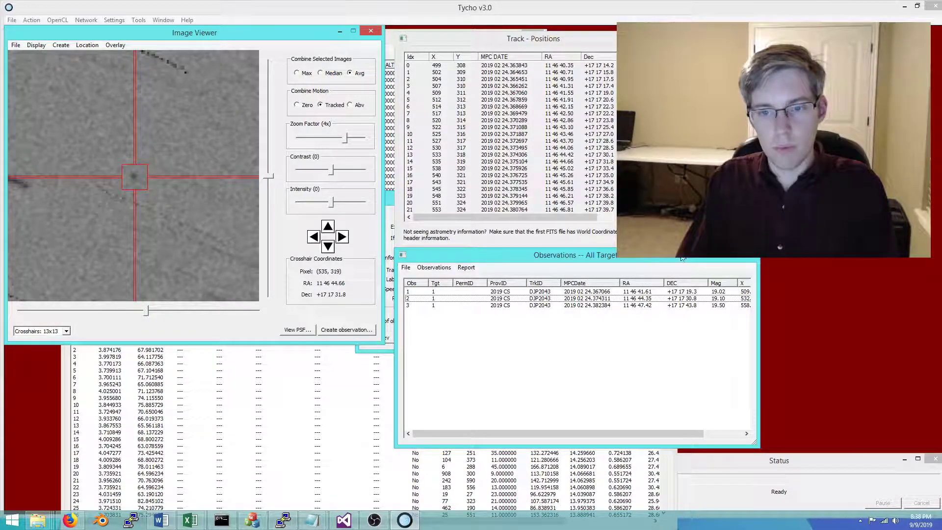
drag(671, 260, 666, 299)
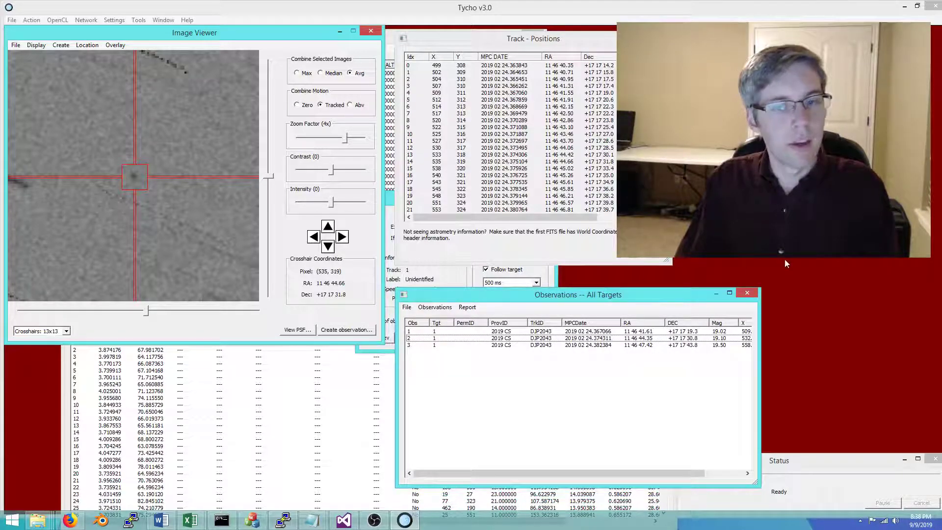